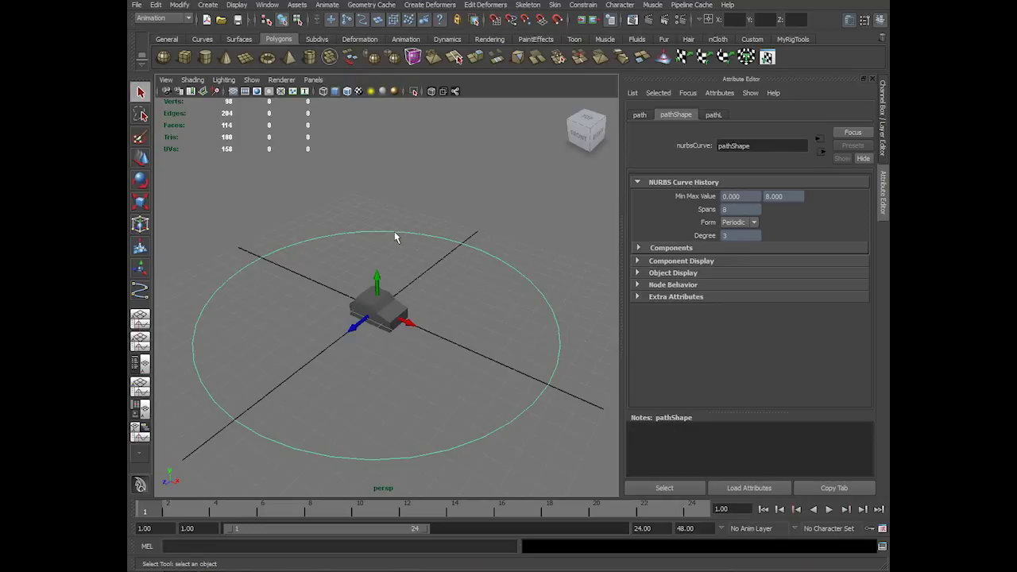
Step: Switch to Curve Point mode, pick a circle point, and read its u value 0.9273172 in the Script Editor
right_drag(394, 231, 394, 201)
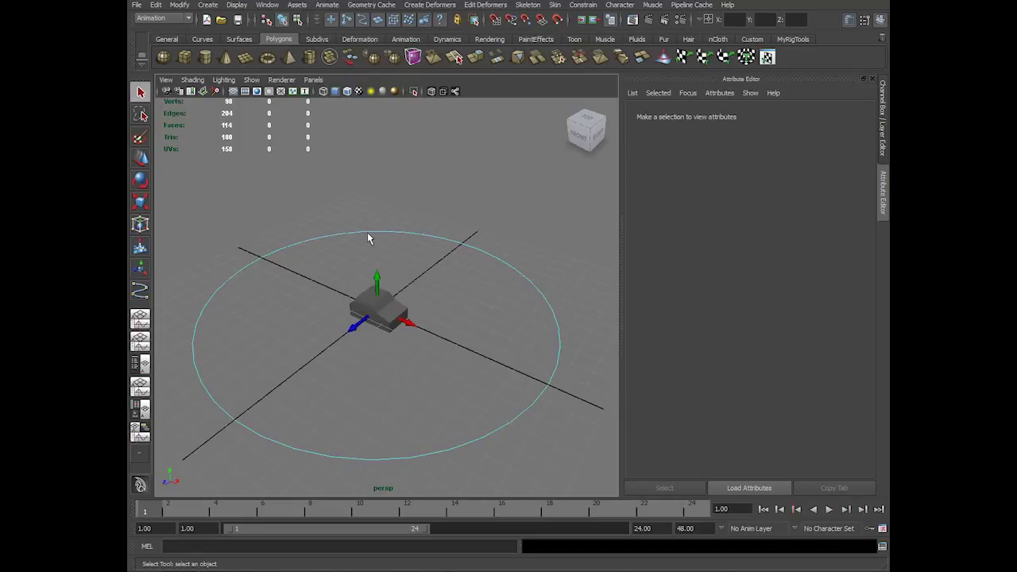
click(368, 233)
click(881, 546)
drag(569, 382, 605, 386)
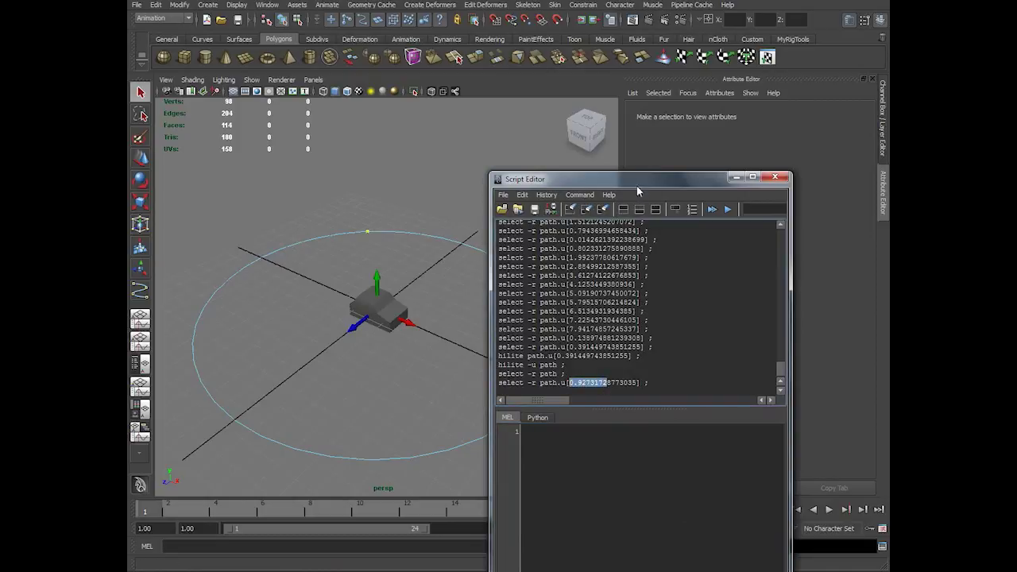
drag(636, 186, 697, 206)
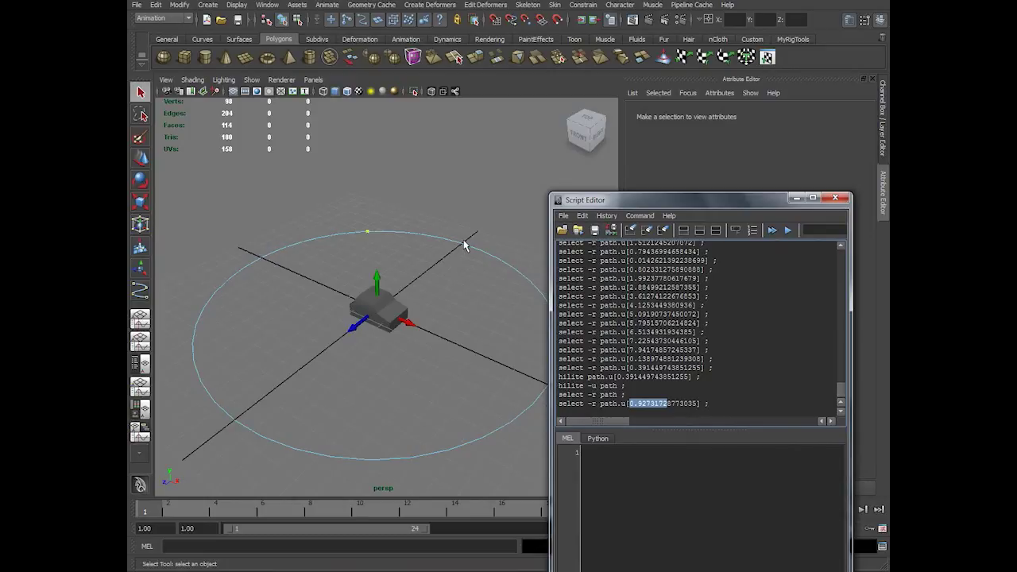
Step: Pick more circle points, reading near-zero and 1.34257419 parameter values, then close the Script Editor
click(282, 250)
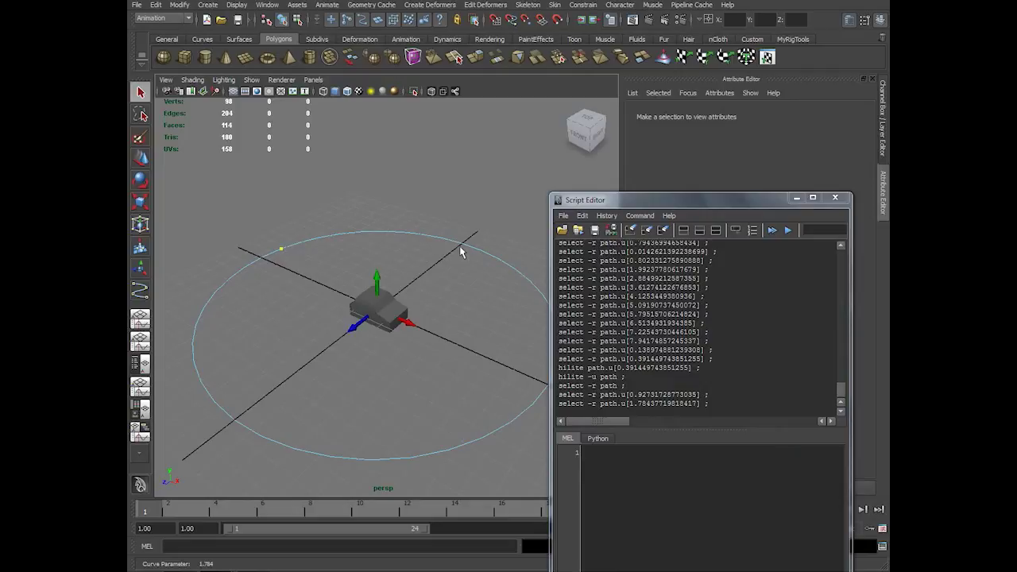
drag(633, 403, 675, 409)
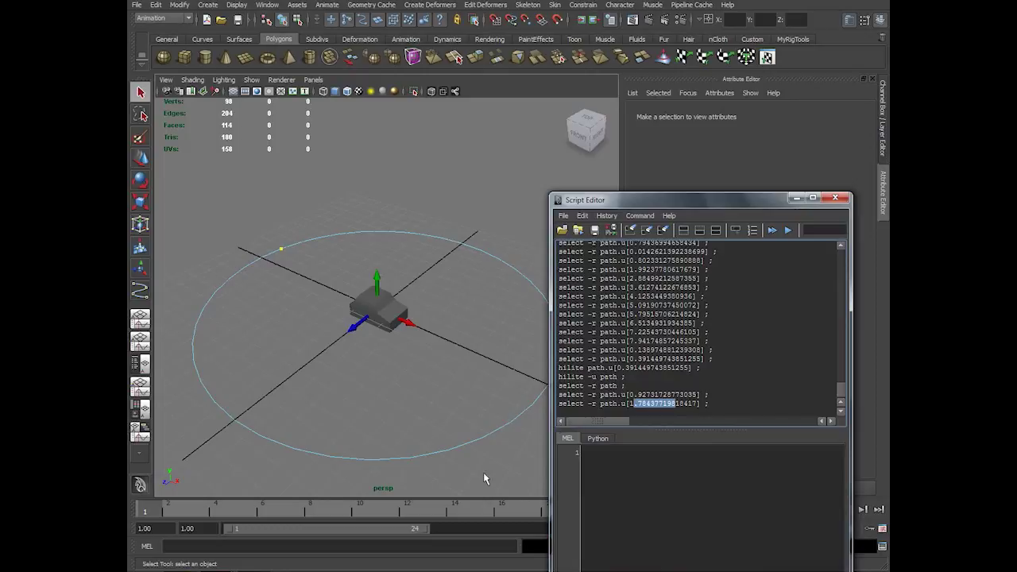
click(461, 245)
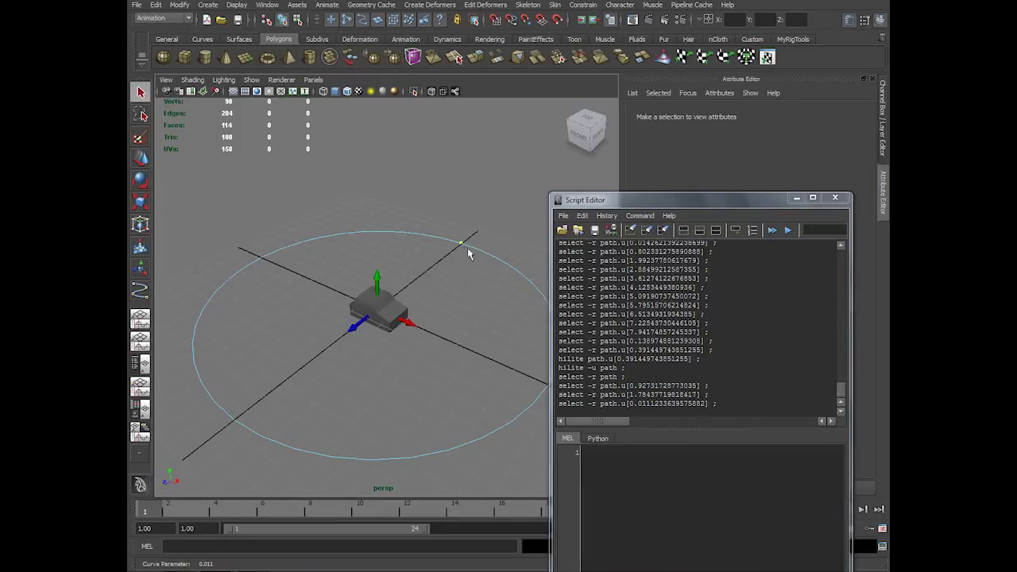
drag(626, 404, 671, 403)
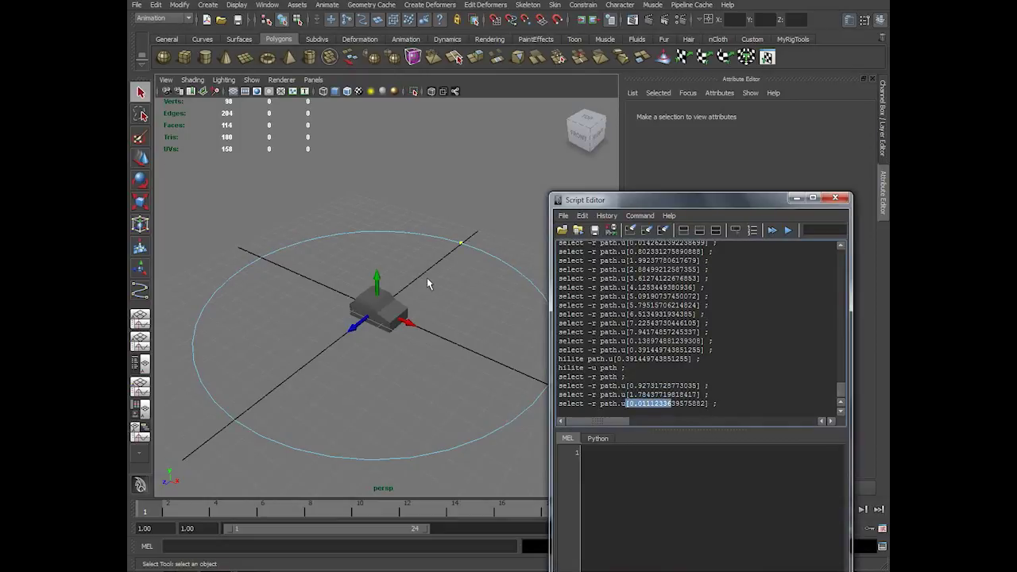
click(417, 230)
click(325, 236)
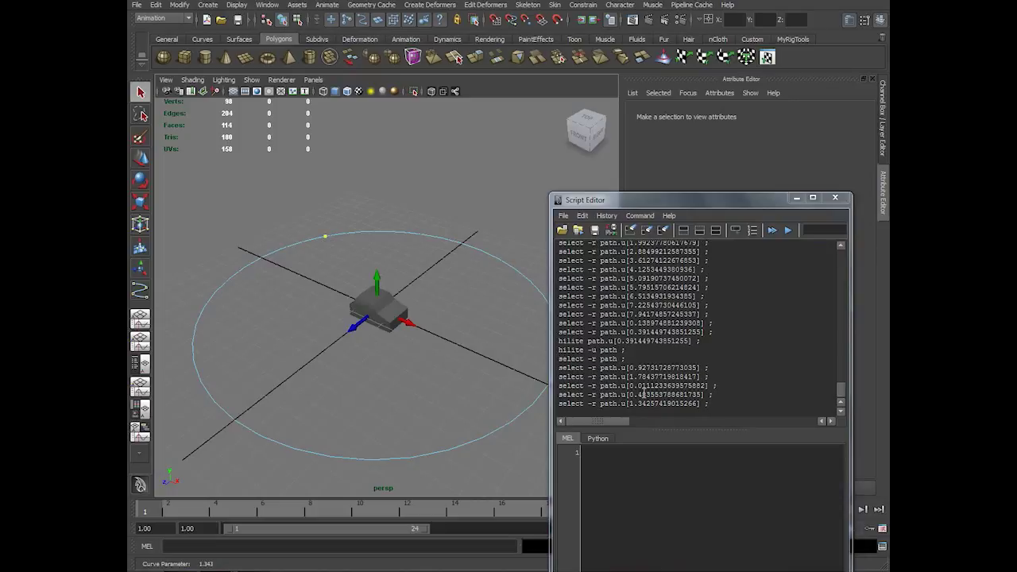
drag(630, 404, 709, 403)
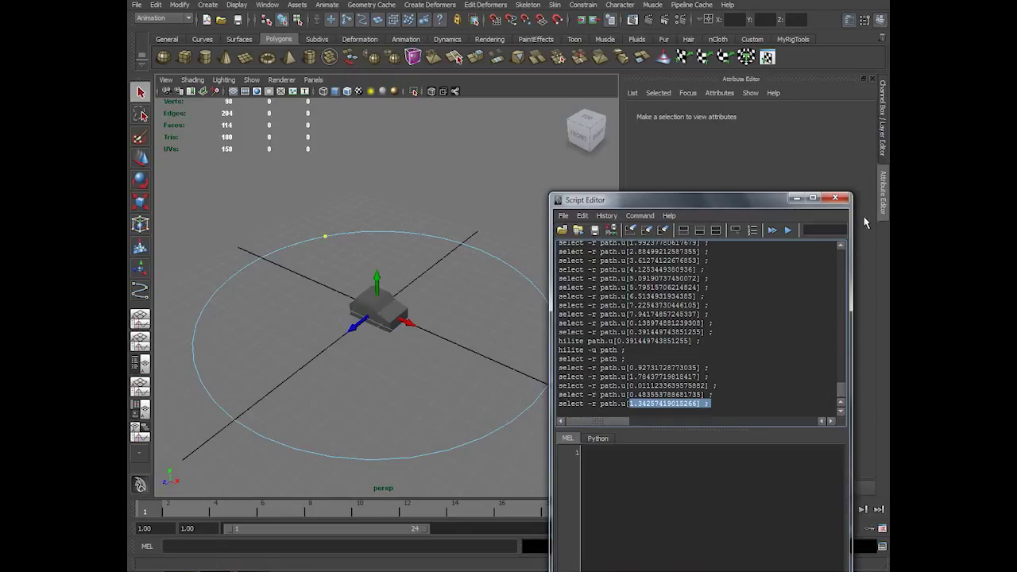
click(835, 198)
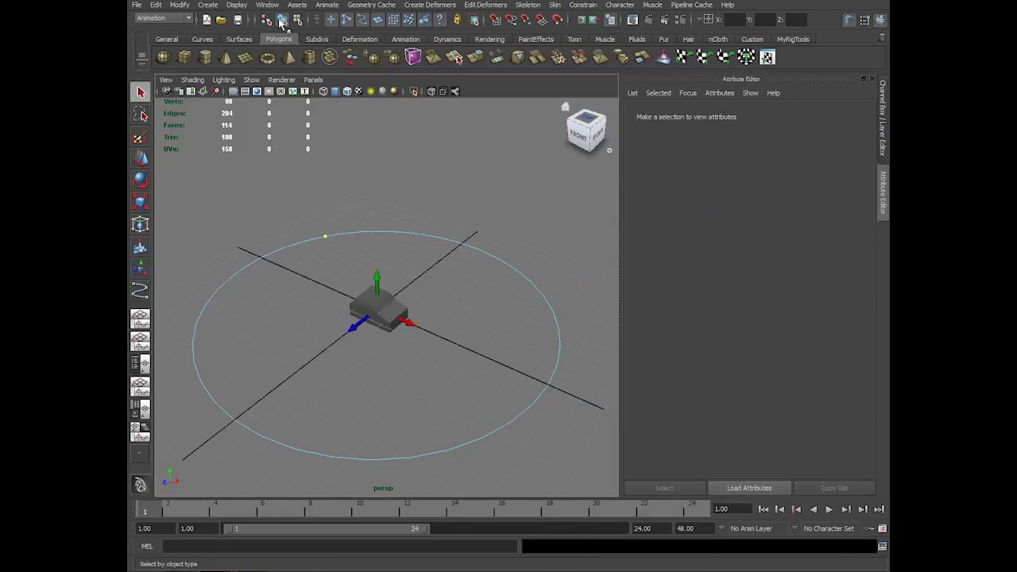
Step: Select the circle path, show its Min Max Value of 0.000 to 8.000, and move to frame 24
click(282, 19)
click(467, 244)
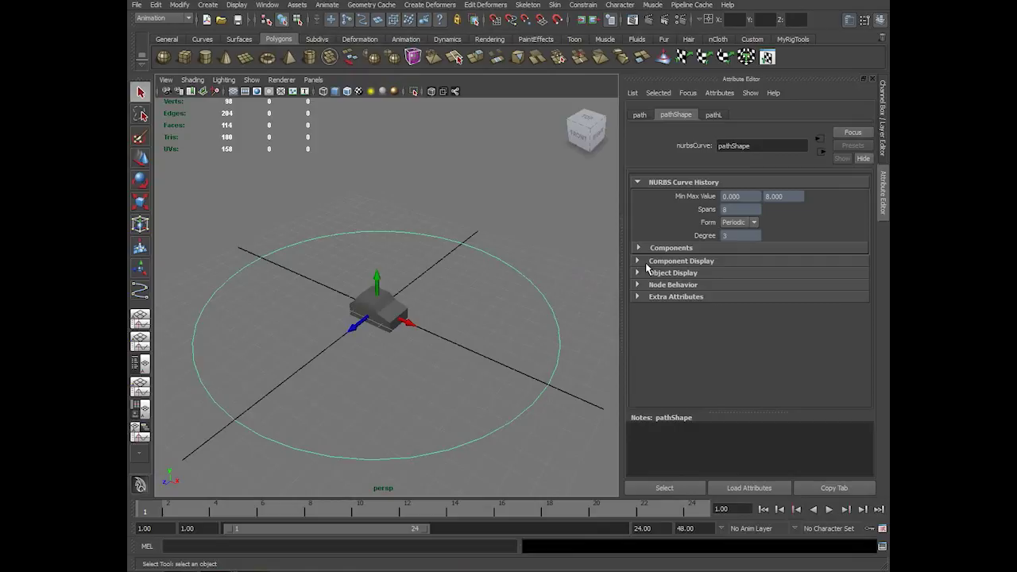
click(731, 196)
click(378, 292)
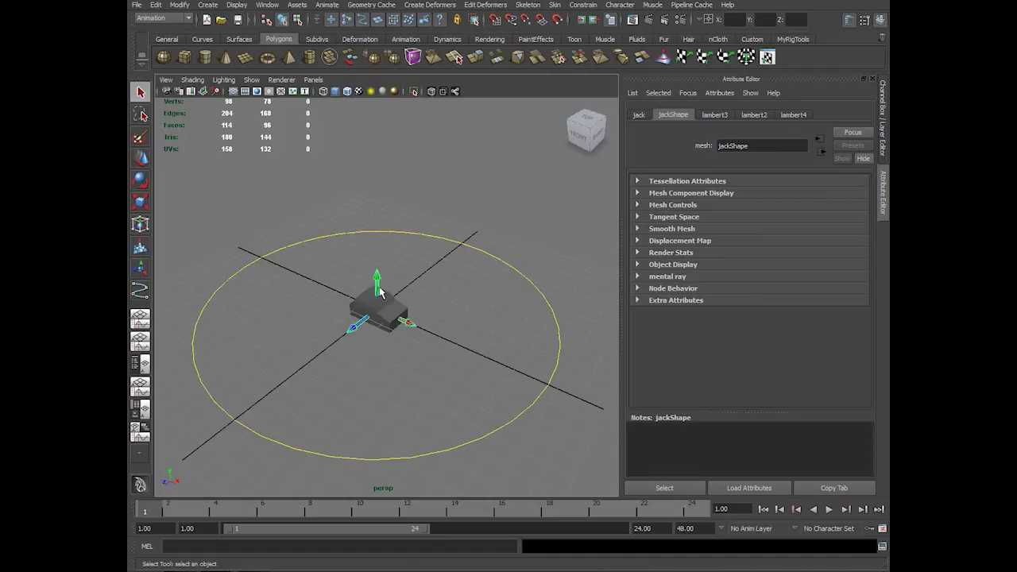
click(463, 243)
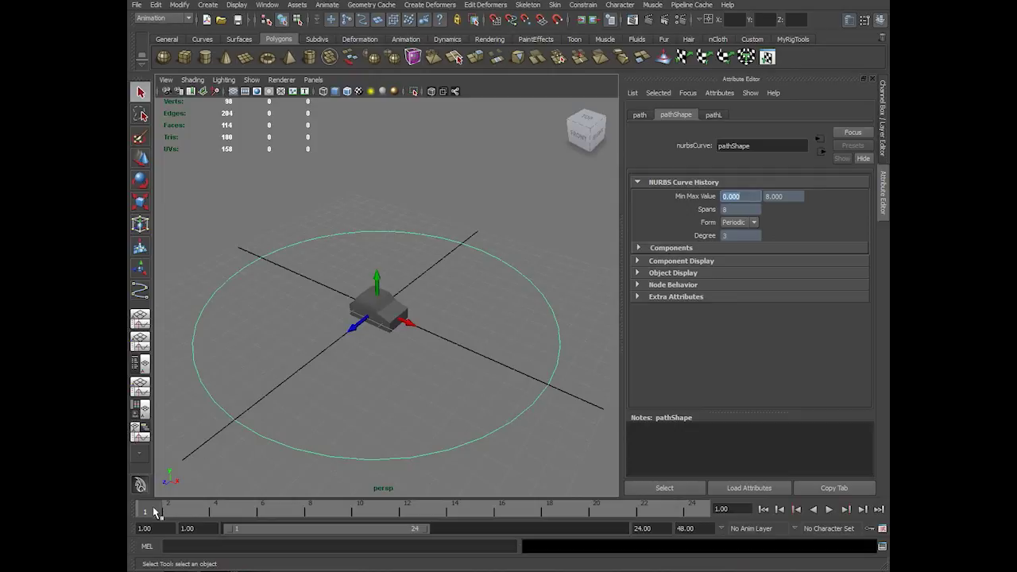
mouse_move(163, 512)
mouse_down()
mouse_move(454, 526)
mouse_move(712, 520)
mouse_up()
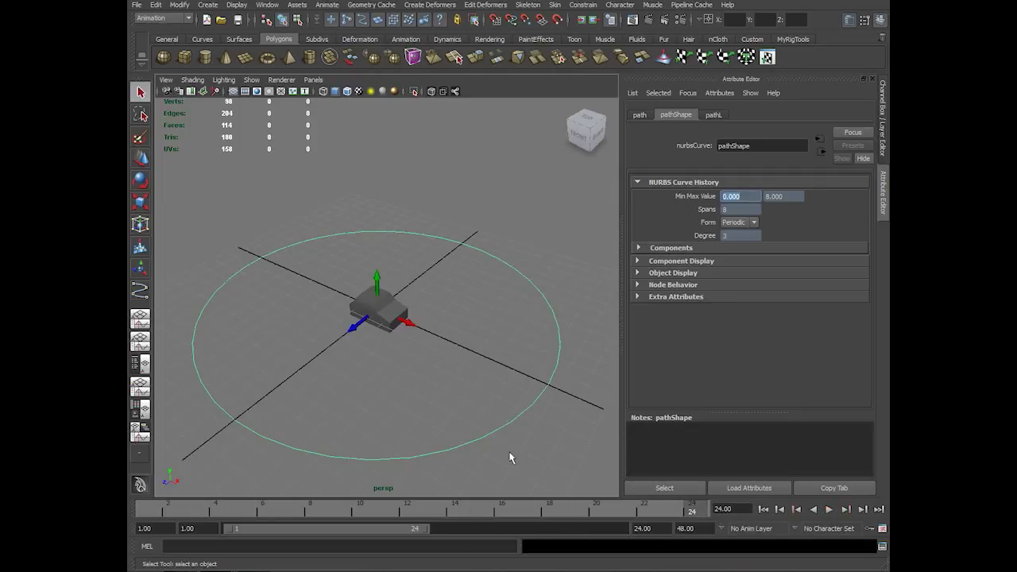
click(790, 199)
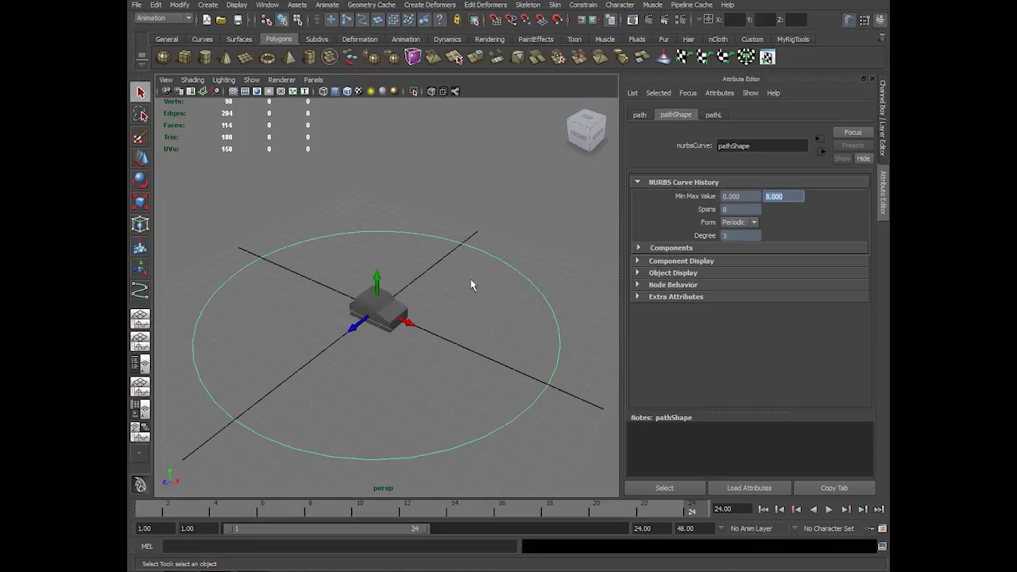
Step: Show the car's Channel Box, with translate and rotate at 0 and scale at 1
click(382, 284)
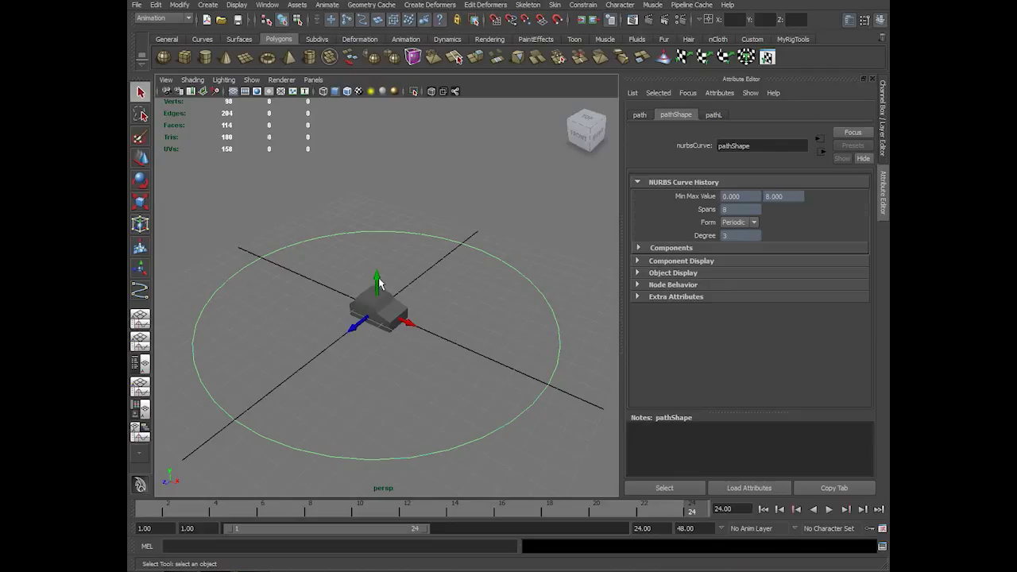
click(882, 119)
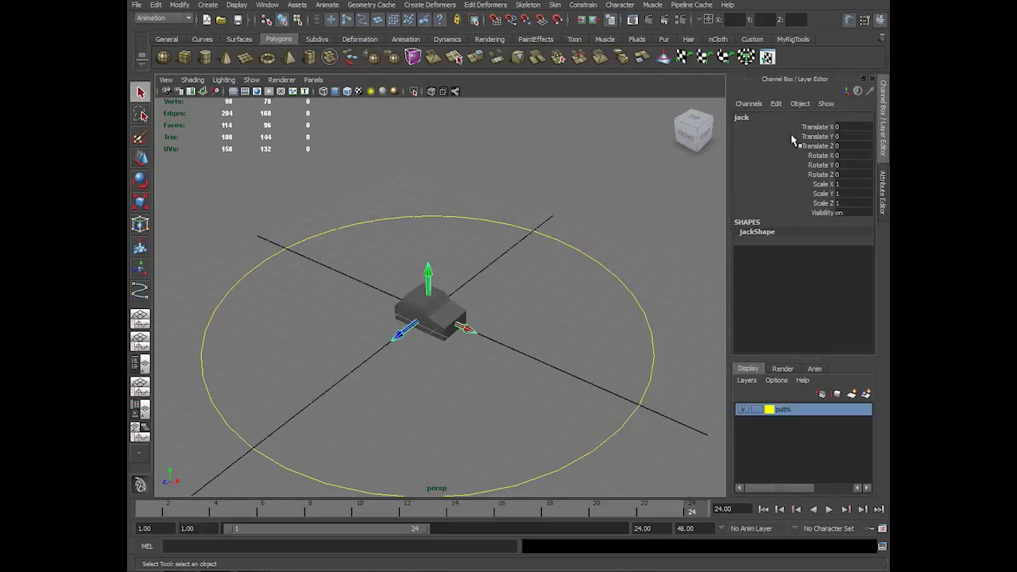
click(449, 321)
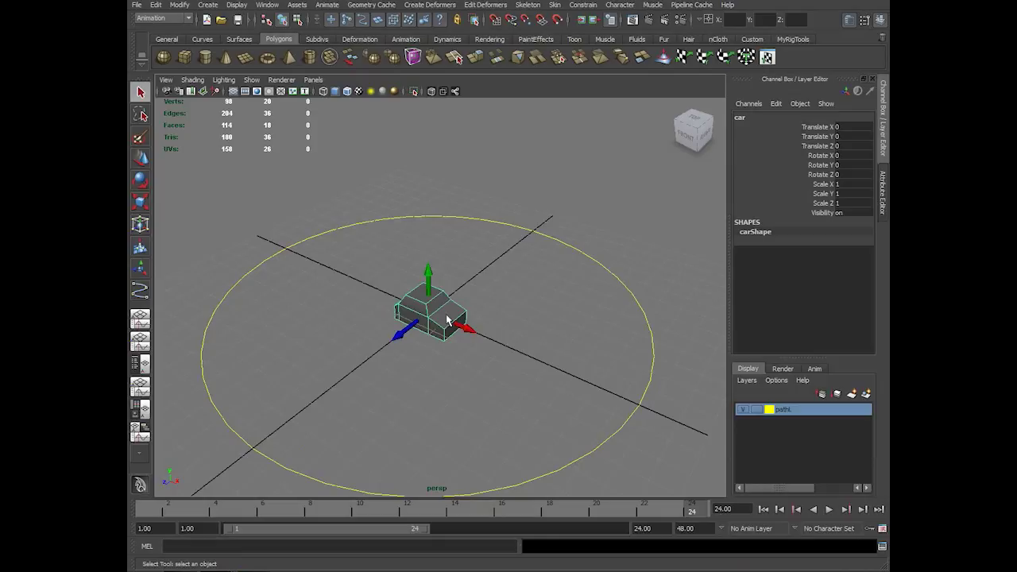
Step: Orbit around the low-poly car to inspect it from several angles
alt+drag(463, 324, 489, 342)
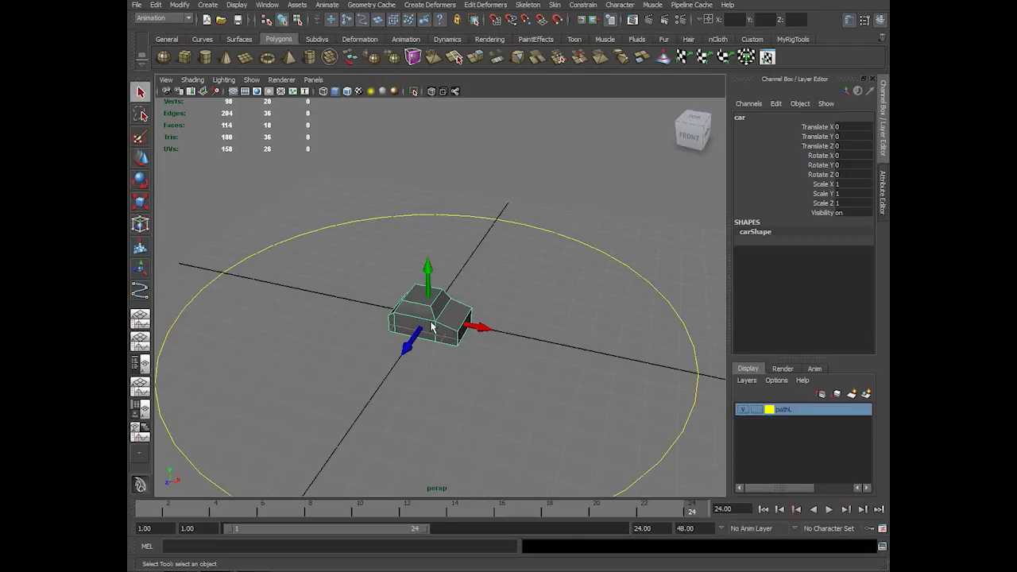
click(490, 337)
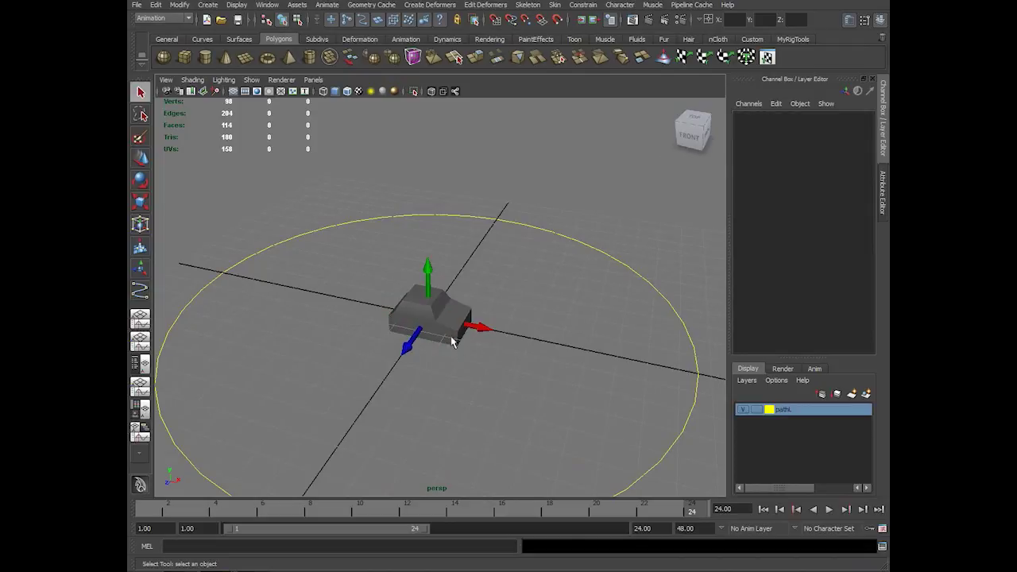
click(455, 334)
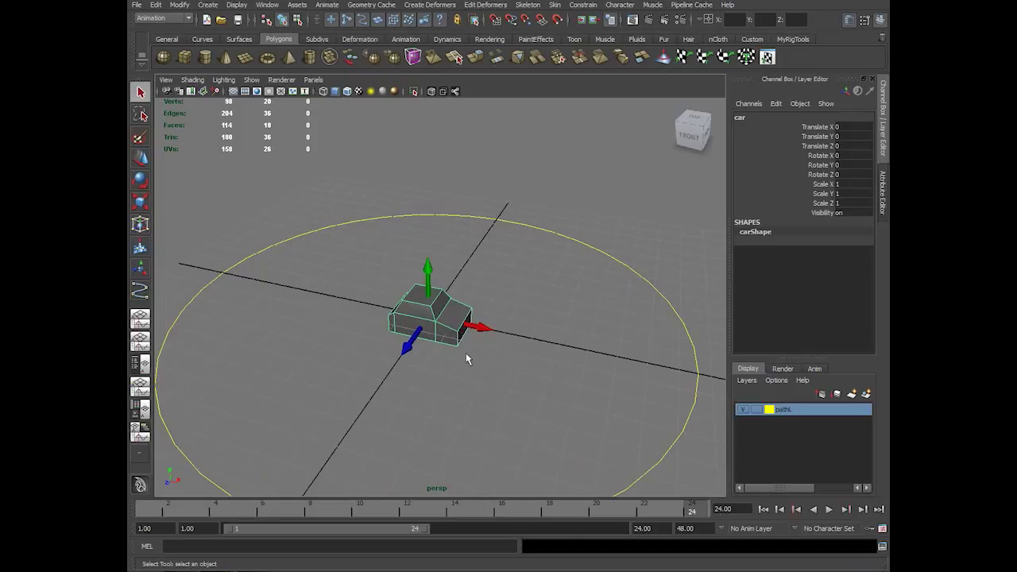
alt+drag(465, 358, 490, 335)
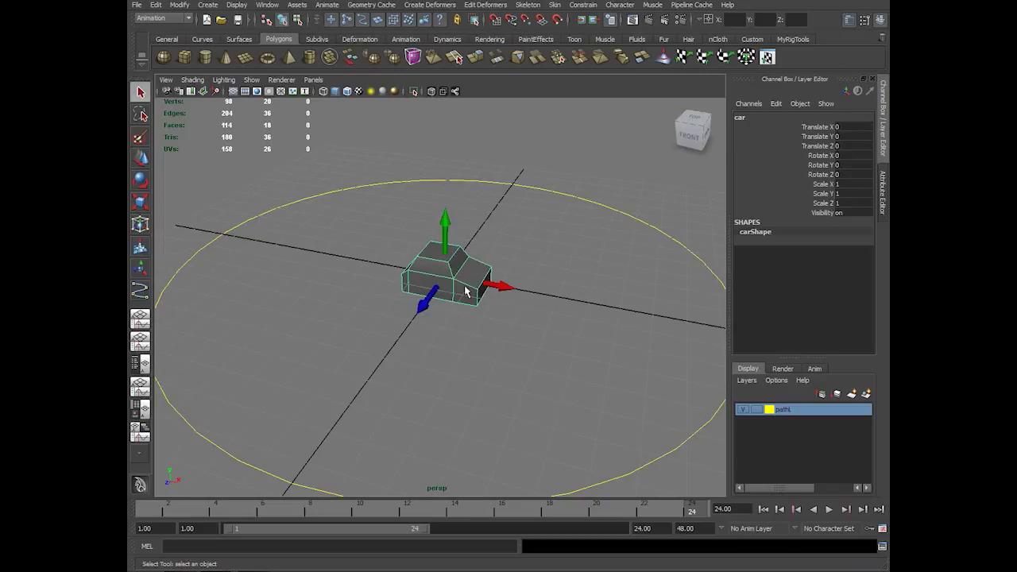
alt+drag(529, 302, 441, 289)
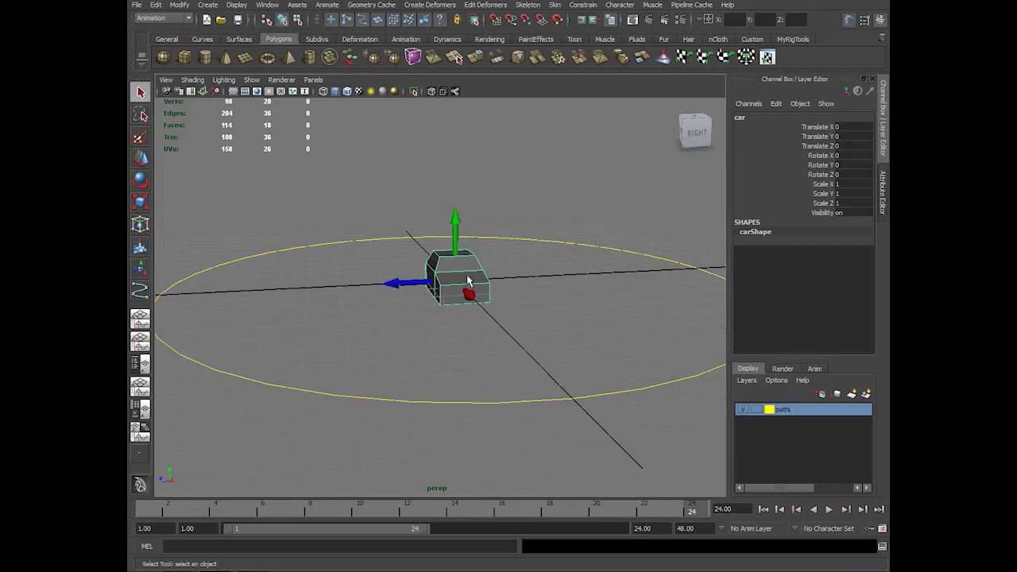
alt+drag(447, 296, 485, 325)
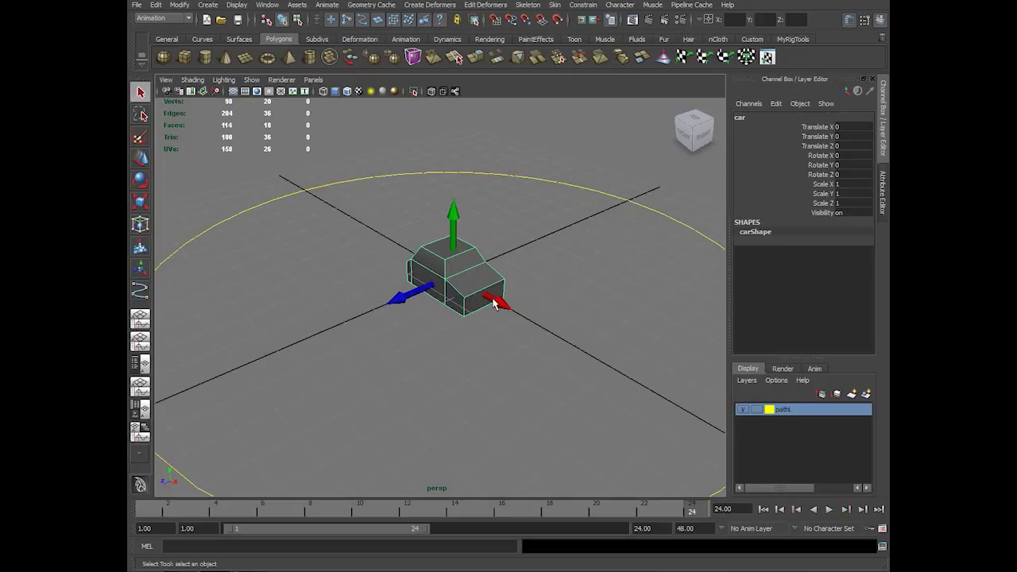
alt+drag(489, 313, 516, 310)
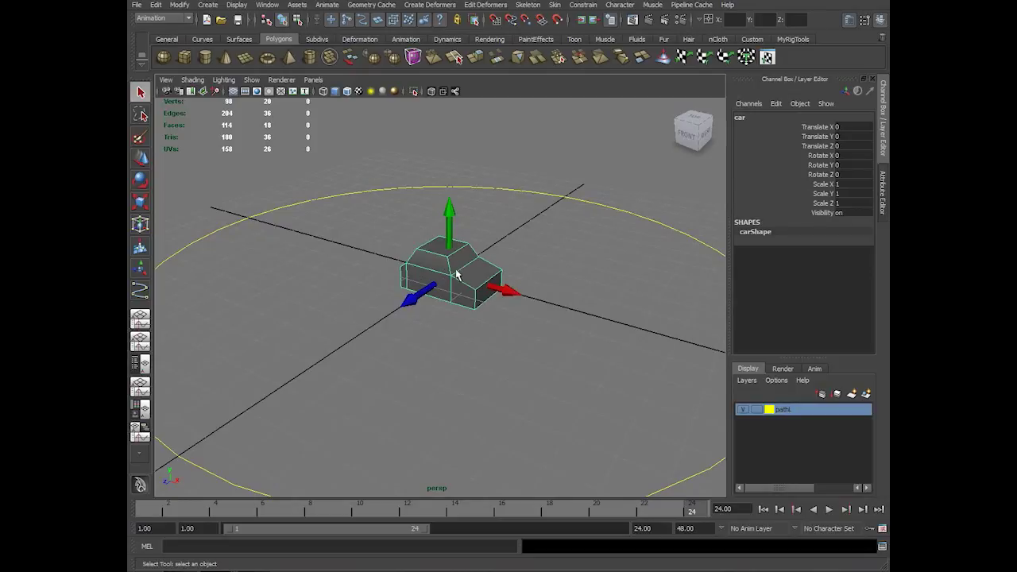
Step: Select the car, undoing an accidental move, then add the circle path to the selection
key(Up)
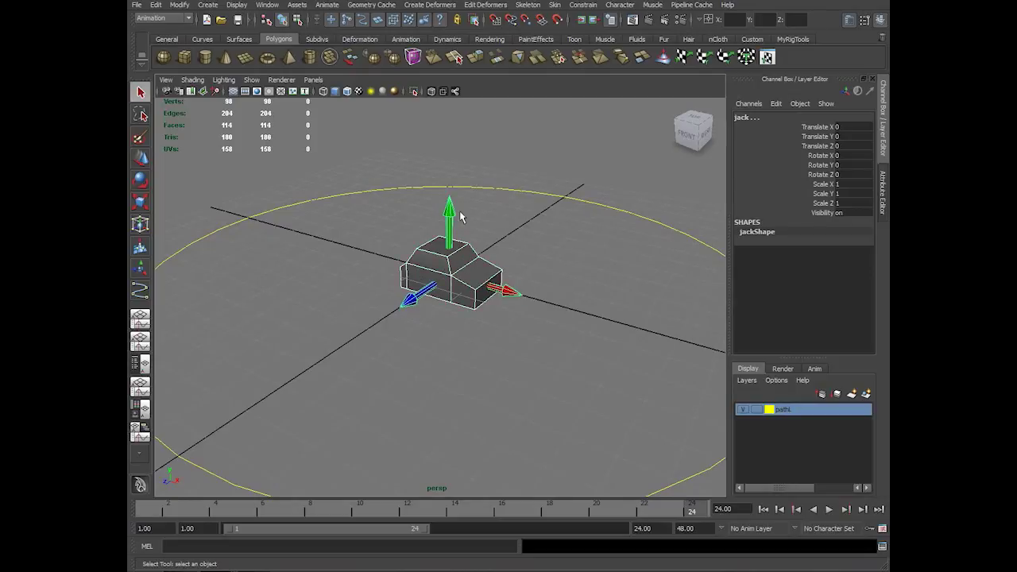
click(459, 216)
click(459, 239)
key(w)
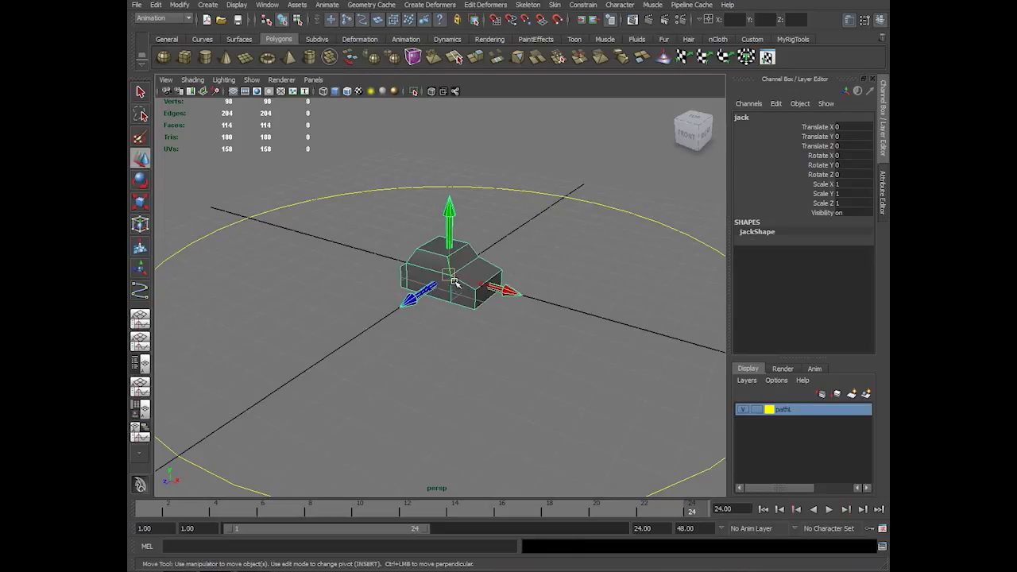
drag(456, 278, 531, 281)
key(ctrl+z)
key(ctrl+z)
key(ctrl+z)
key(ctrl+z)
key(ctrl+z)
key(ctrl+z)
key(ctrl+z)
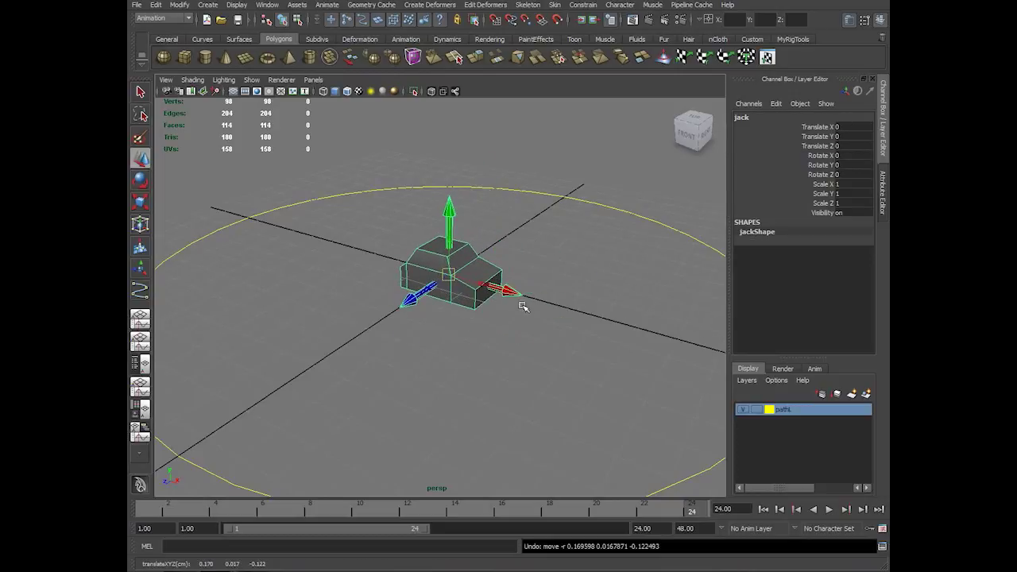
click(493, 323)
click(464, 239)
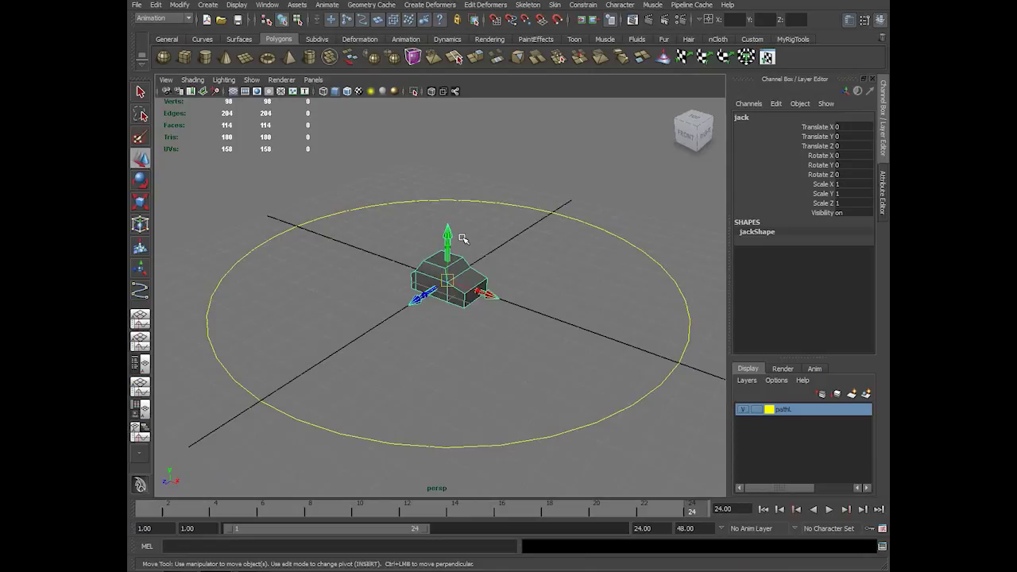
shift+click(529, 209)
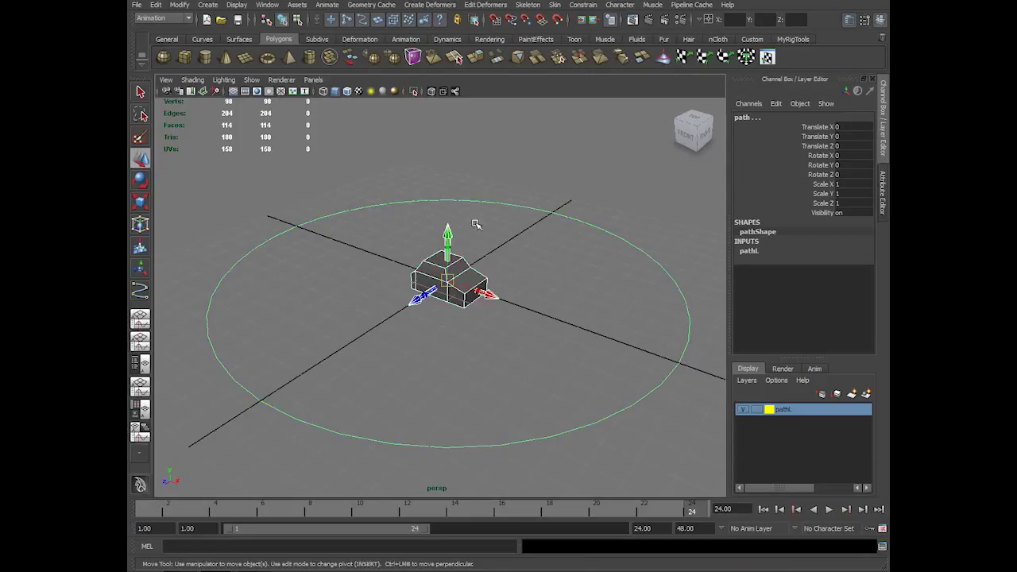
Step: Attach the car to the circle using default Attach to Motion Path options
click(163, 18)
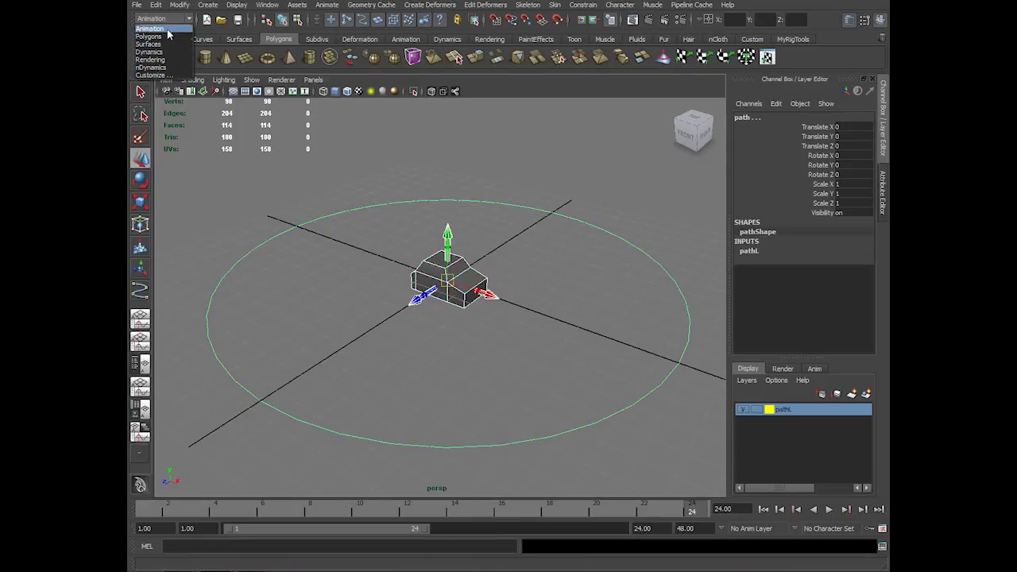
click(168, 32)
click(326, 5)
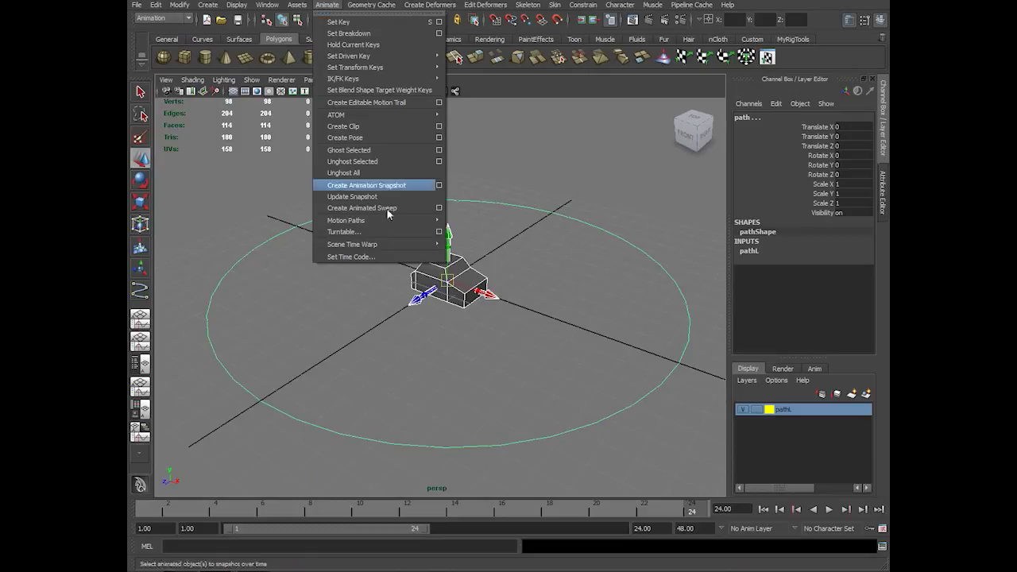
mouse_move(406, 220)
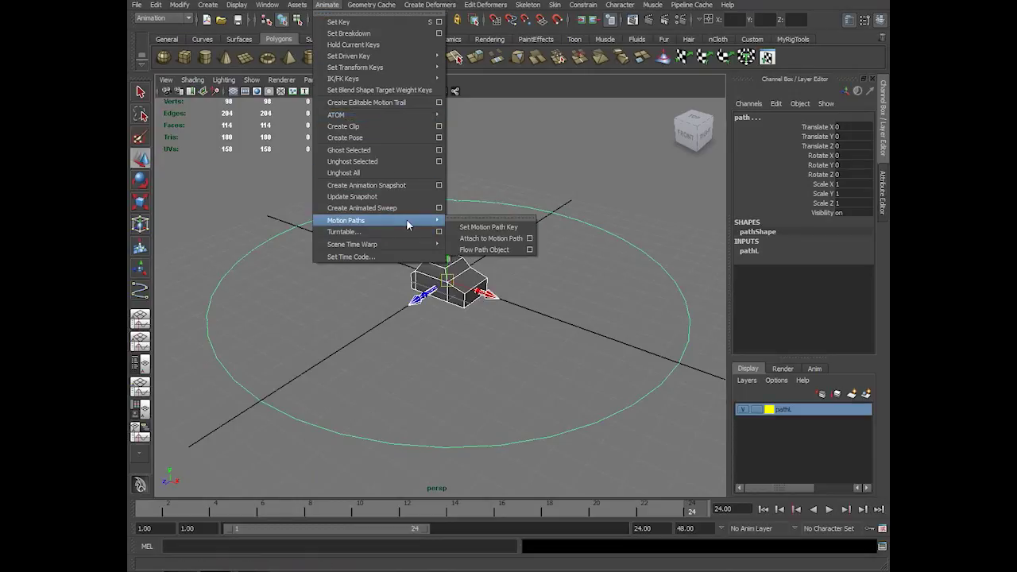
click(529, 242)
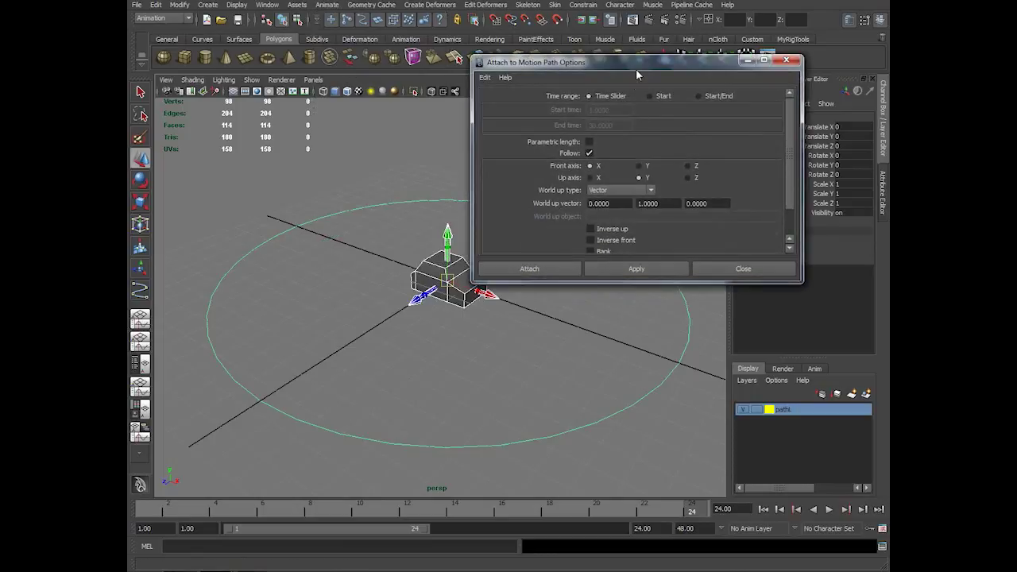
drag(636, 69, 633, 88)
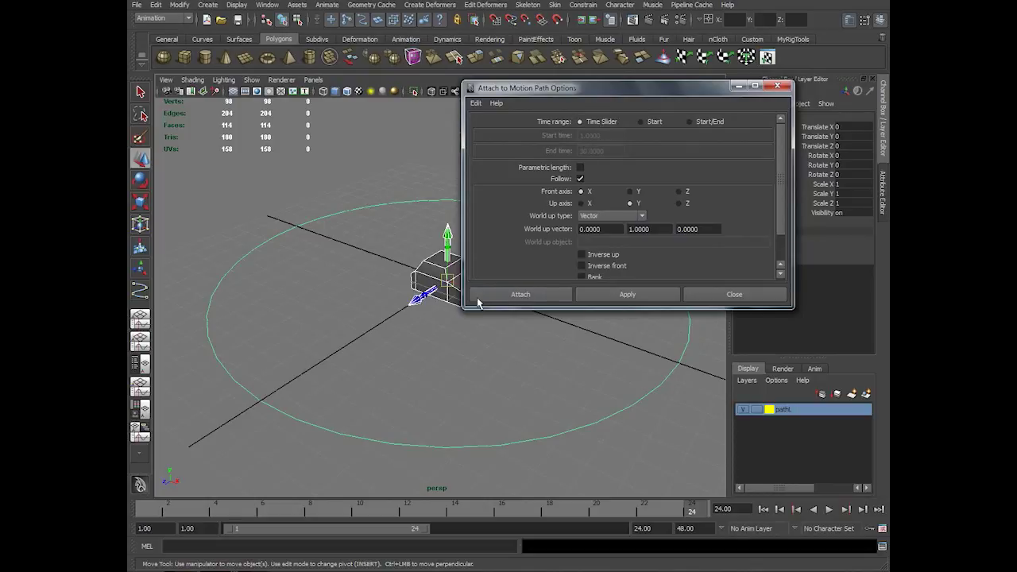
drag(579, 88, 650, 73)
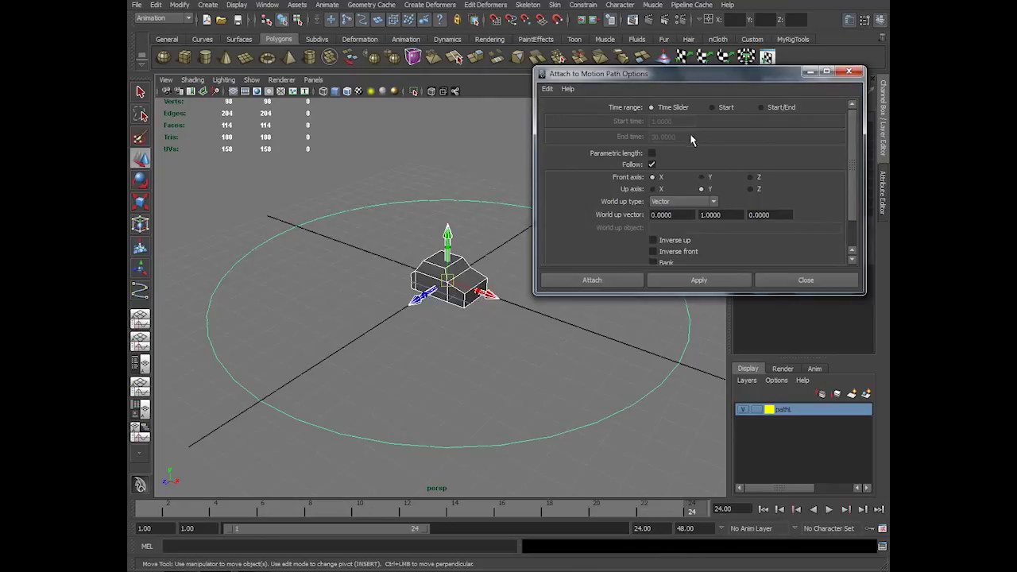
click(547, 88)
click(561, 116)
click(601, 282)
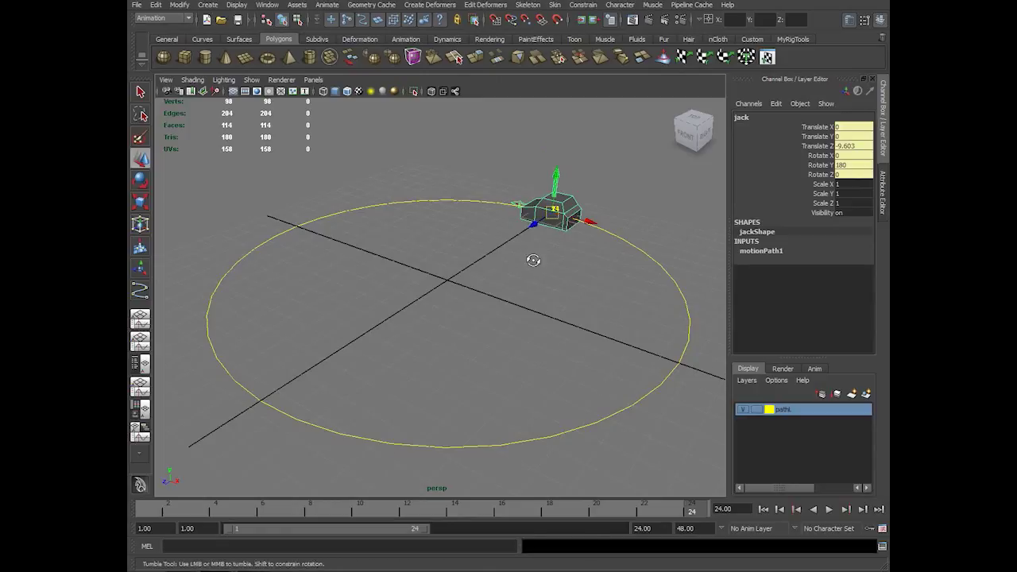
Step: Scrub and play the car circling the path over frames 1–24, then undo the attachment
alt+drag(534, 257, 538, 267)
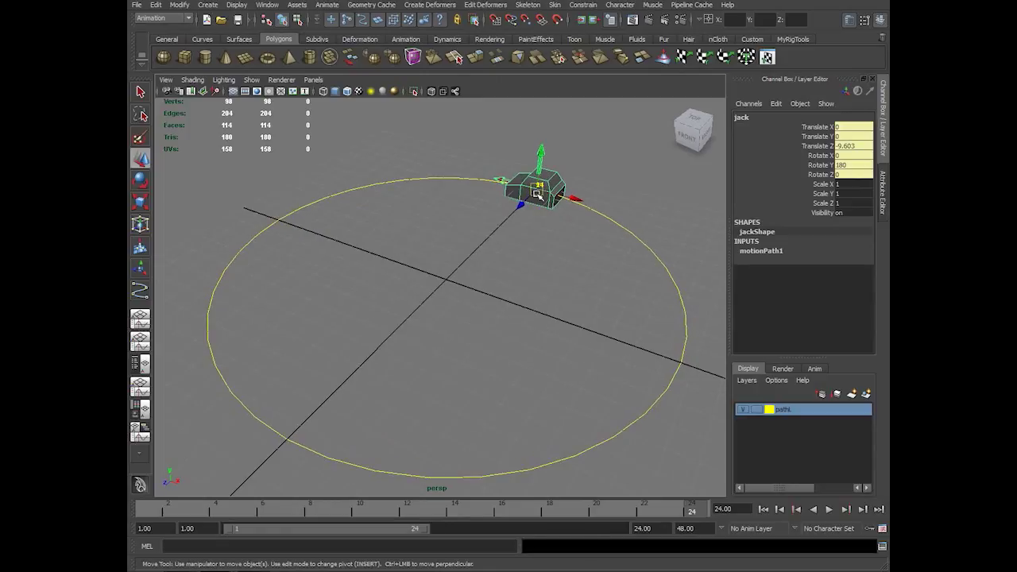
click(170, 509)
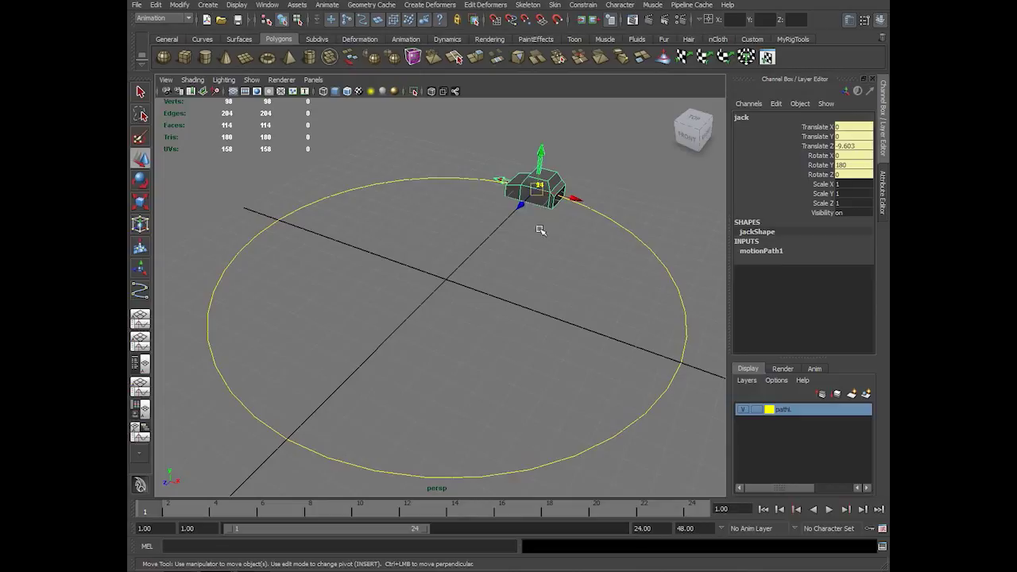
drag(169, 512, 725, 528)
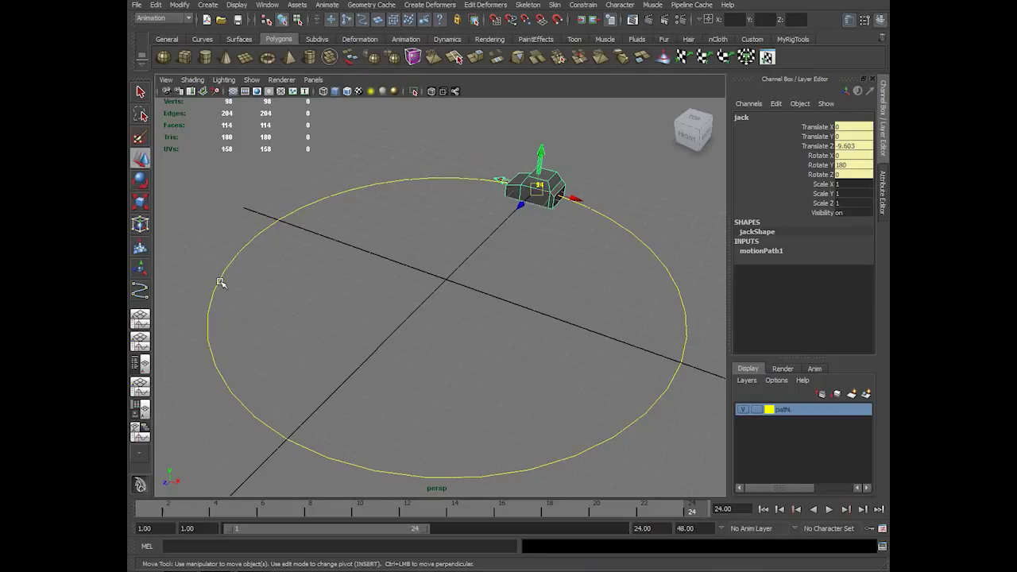
drag(468, 513, 320, 464)
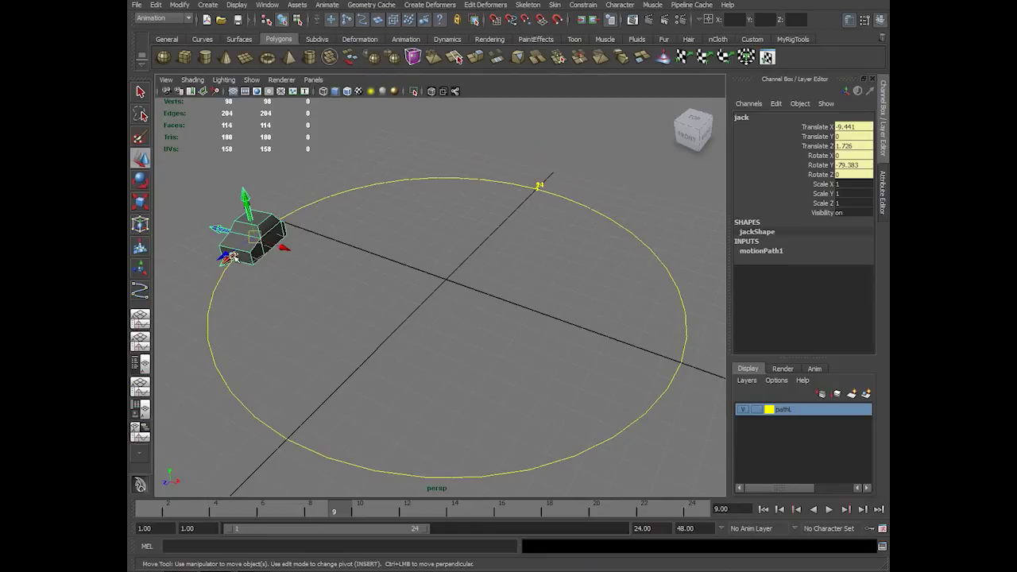
key(alt+v)
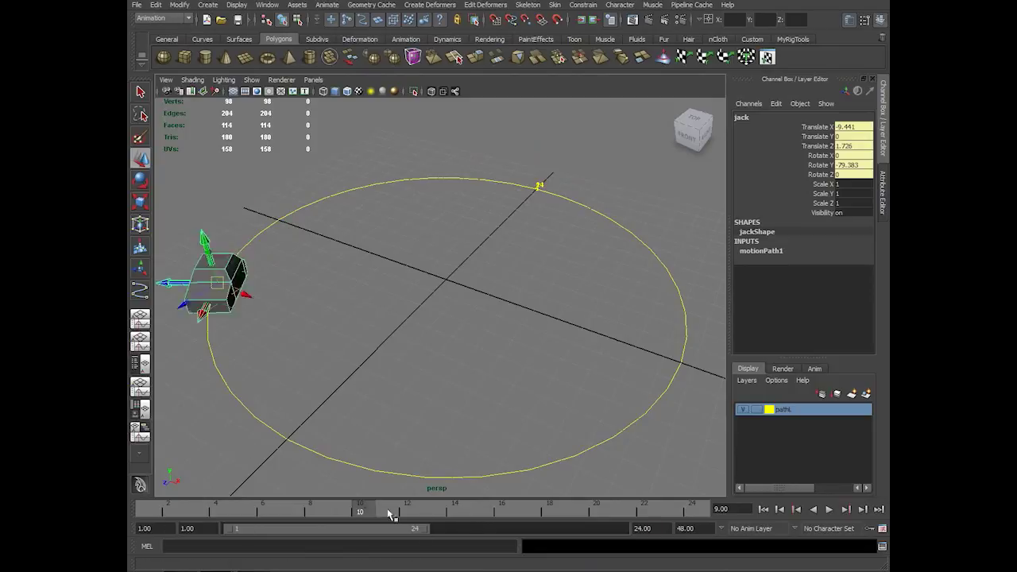
key(alt+v)
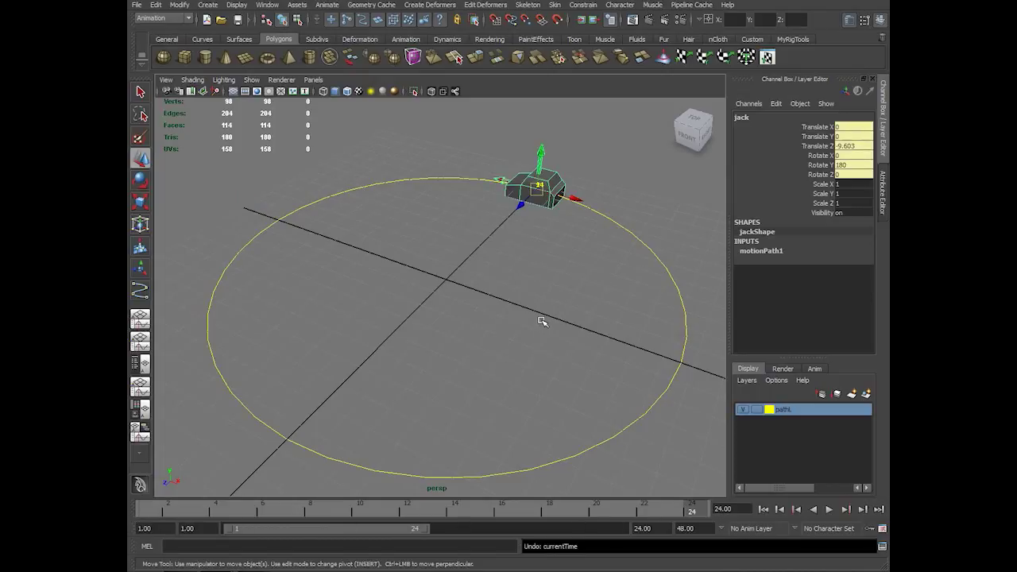
key(ctrl+z)
key(ctrl+z)
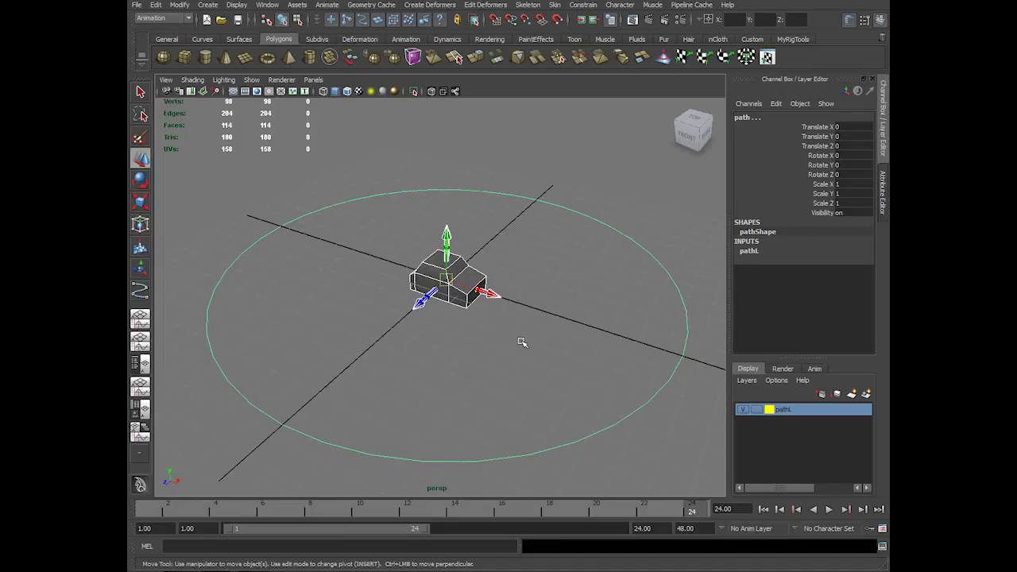
Step: Reattach the car to the circle with a Start/End time range of frames 1 to 50
click(332, 5)
mouse_move(409, 220)
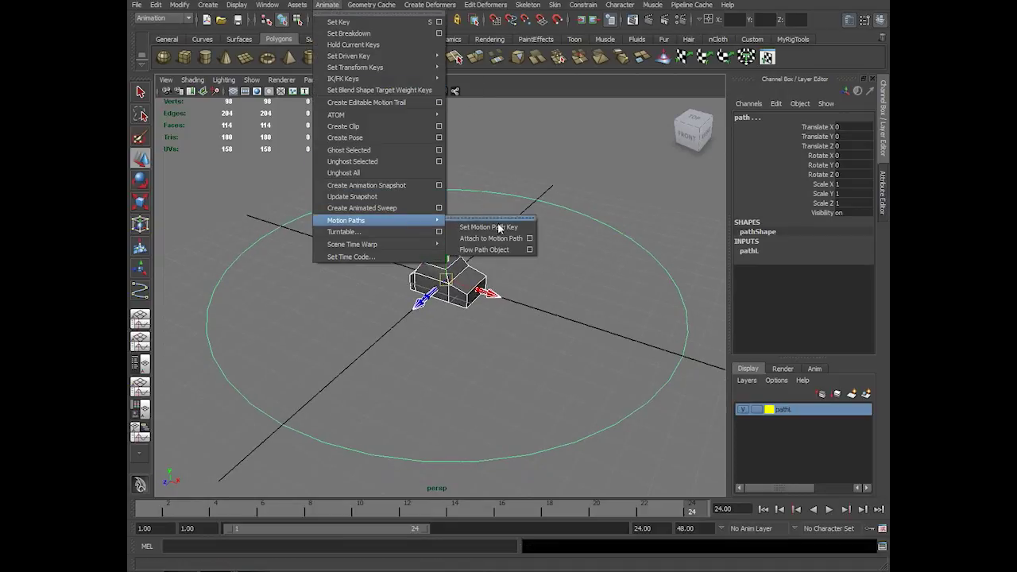
click(531, 237)
click(721, 108)
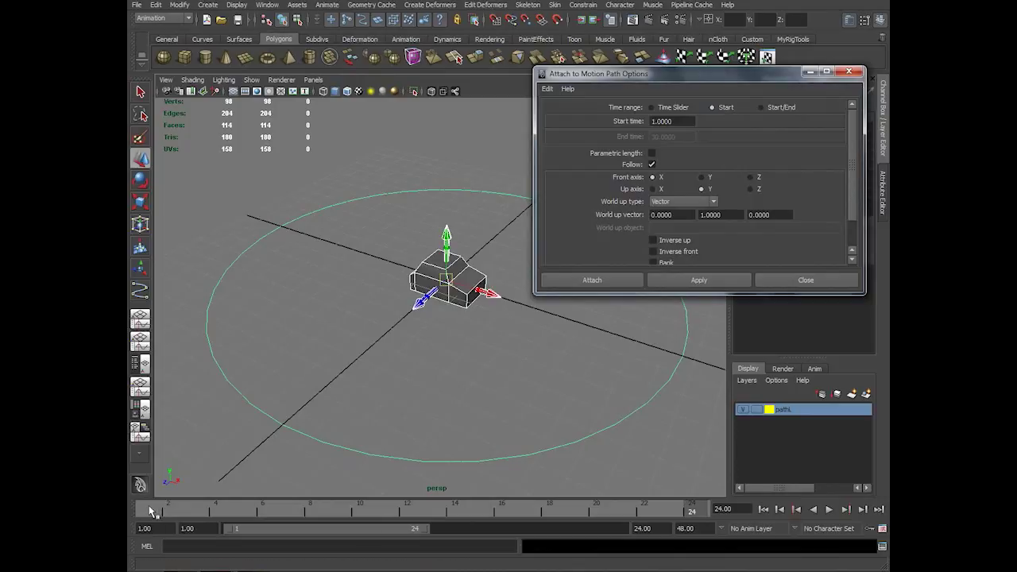
double_click(674, 121)
click(762, 107)
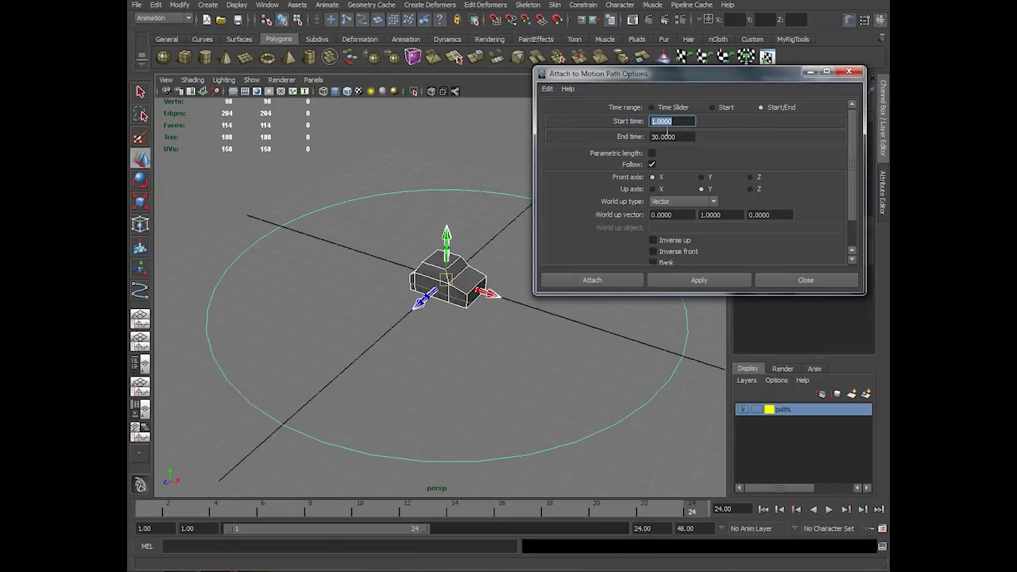
drag(634, 76, 687, 74)
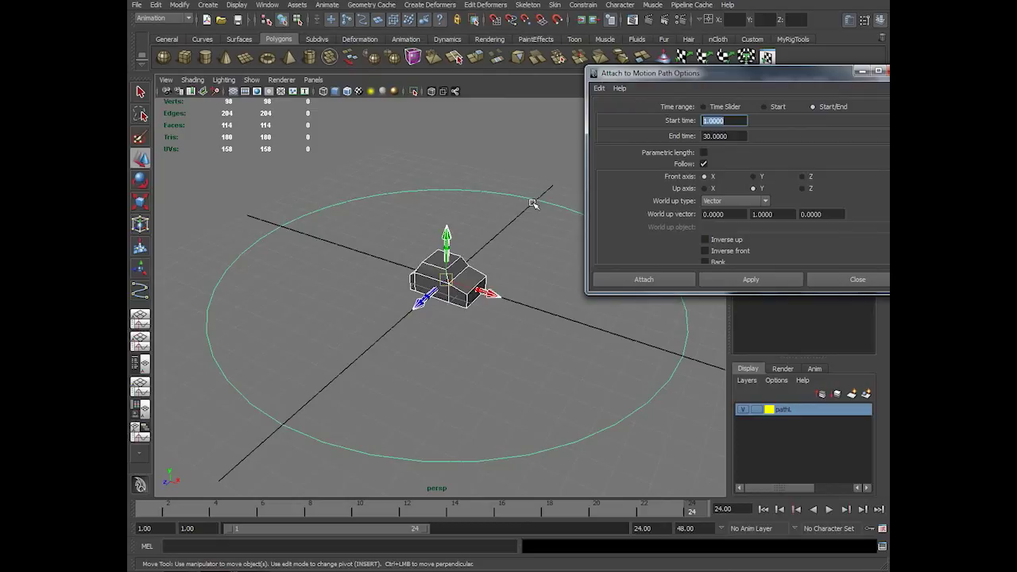
click(743, 136)
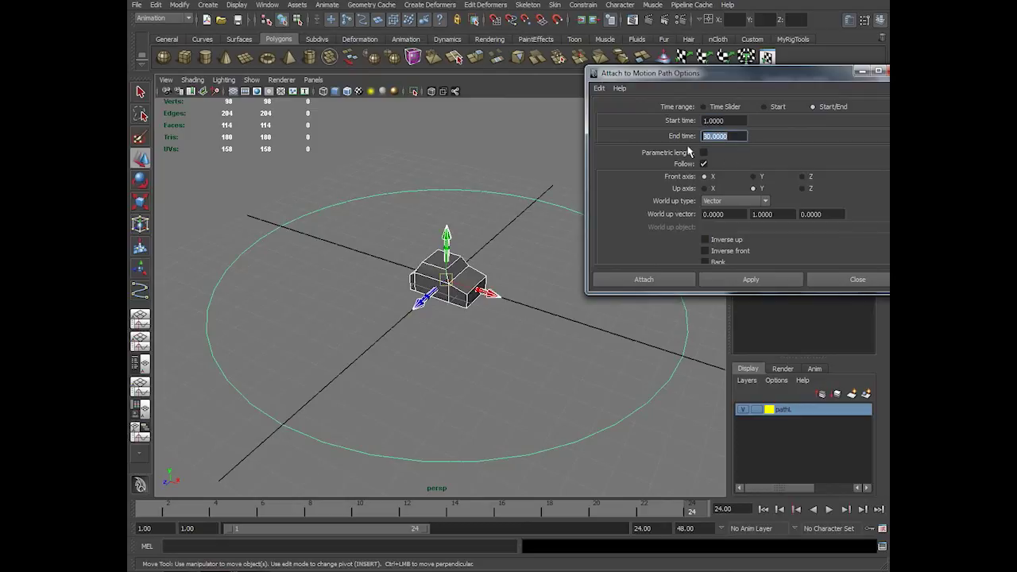
text(50)
click(643, 279)
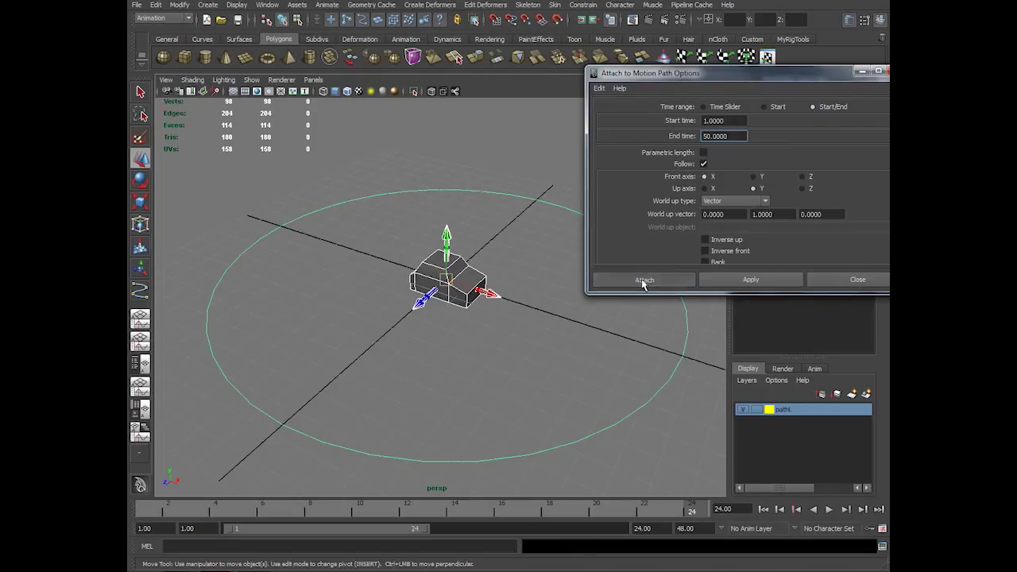
Step: Set the playback end to 50 and play and scrub the car's full lap around the circle
click(147, 507)
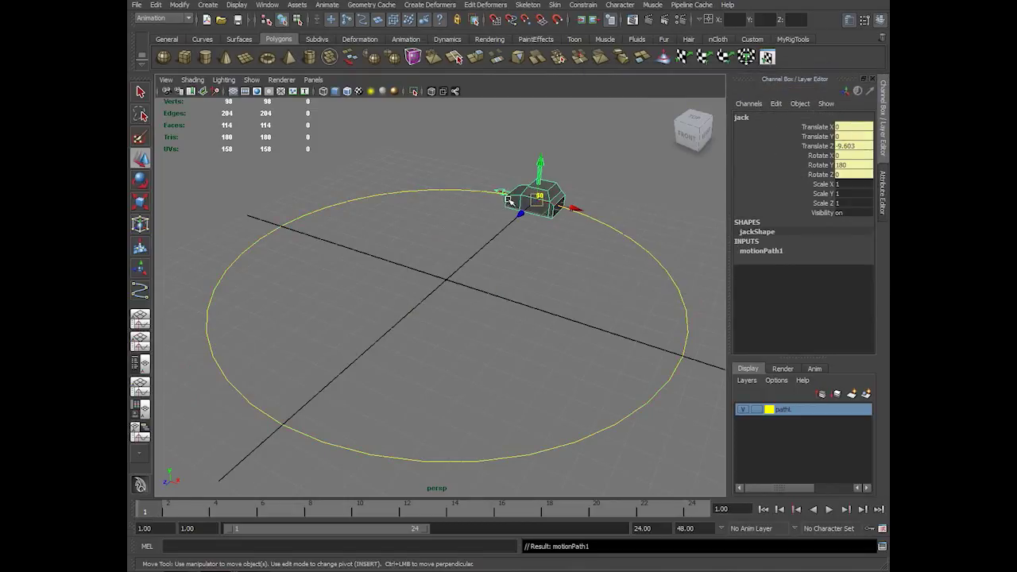
key(alt+v)
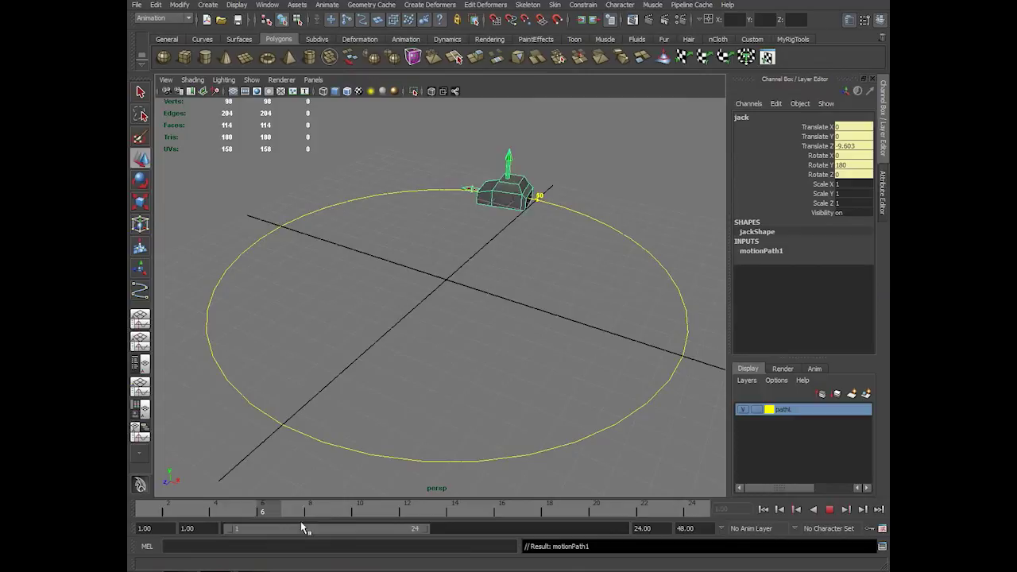
key(alt+v)
double_click(642, 529)
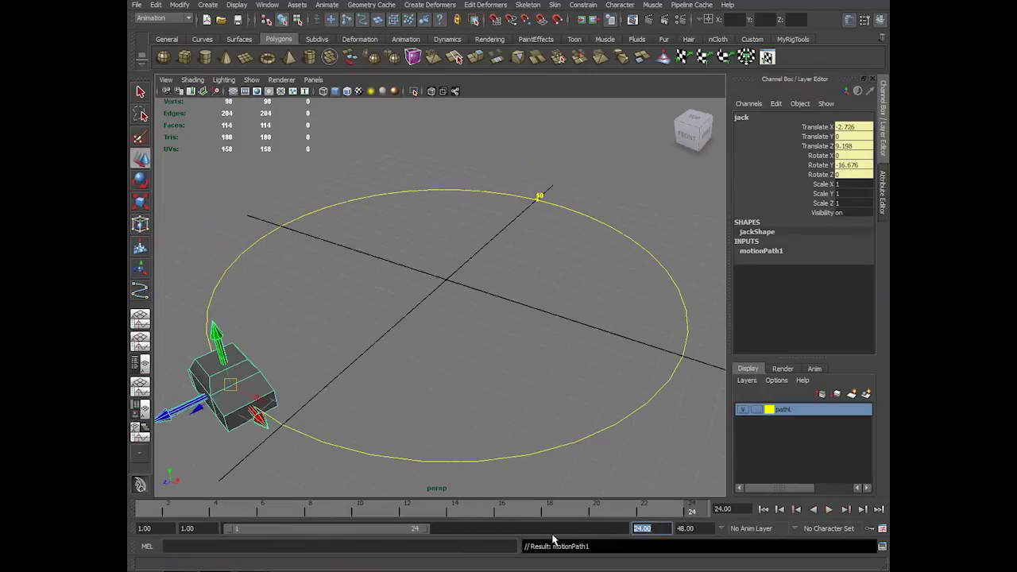
text(50)
key(Return)
key(alt+v)
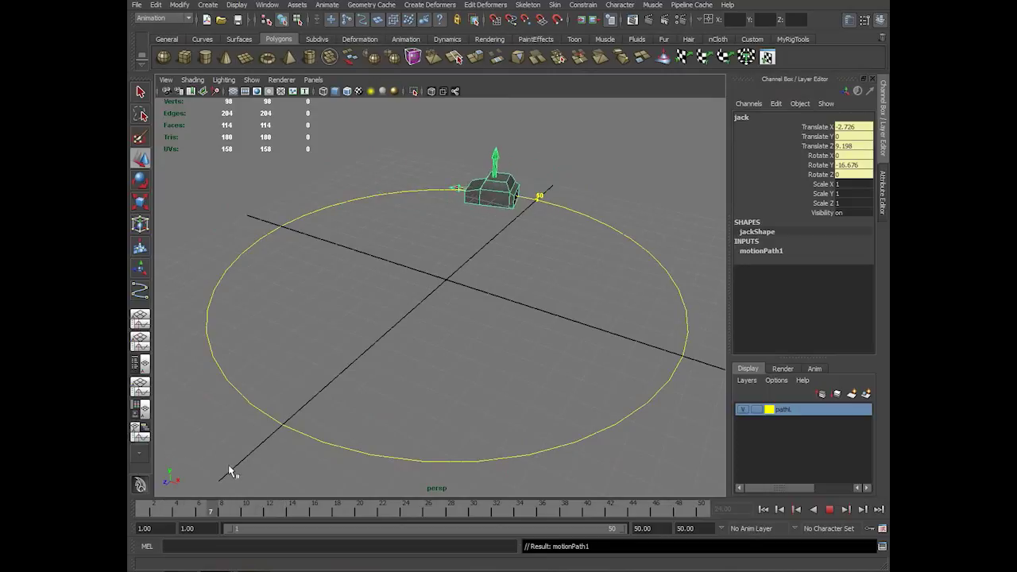
drag(239, 508, 147, 433)
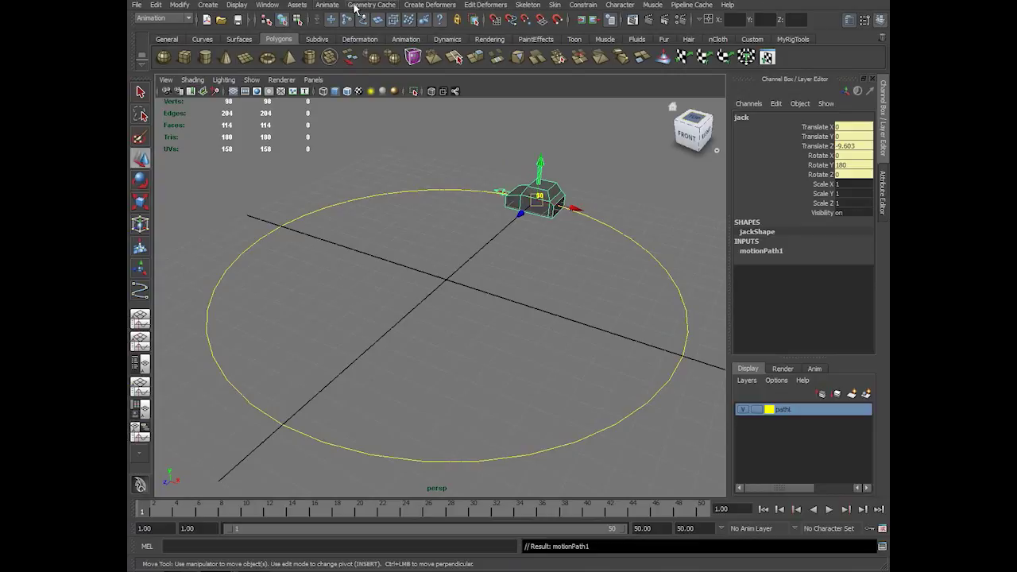
Step: Show motionPath1's attributes: U Value 0.000, Follow on, World Up Type Vector
click(326, 5)
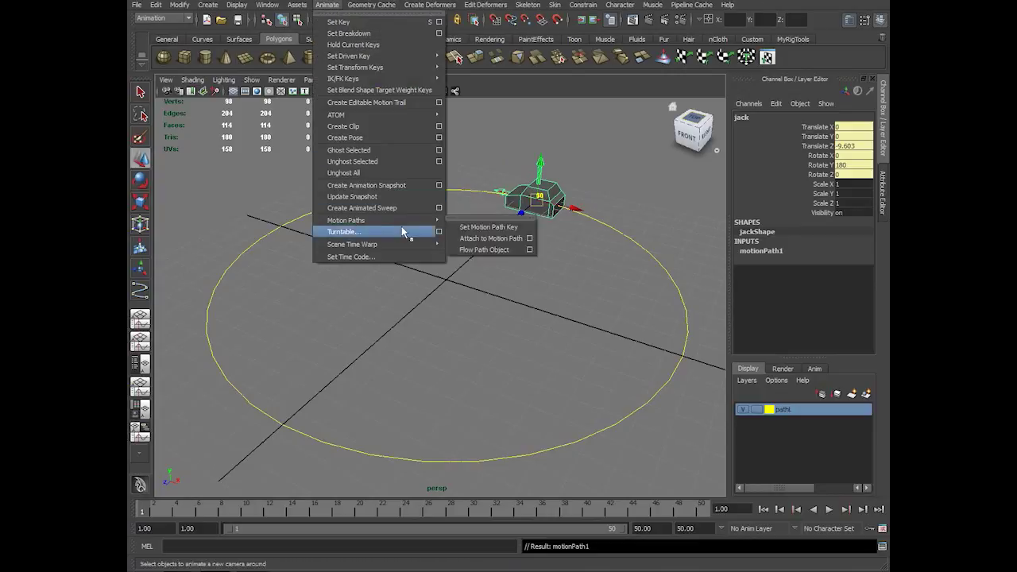
click(529, 238)
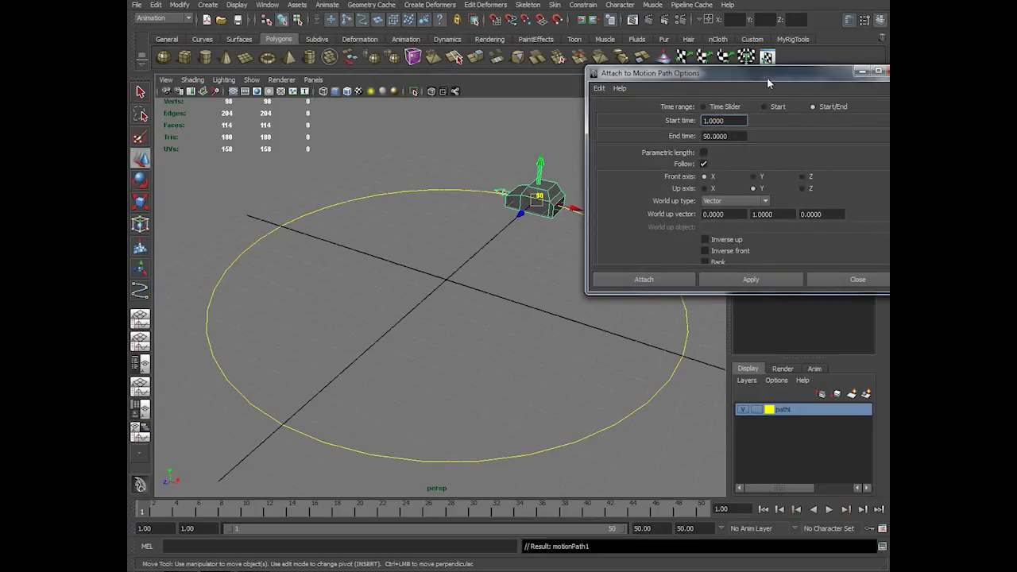
drag(766, 77, 651, 77)
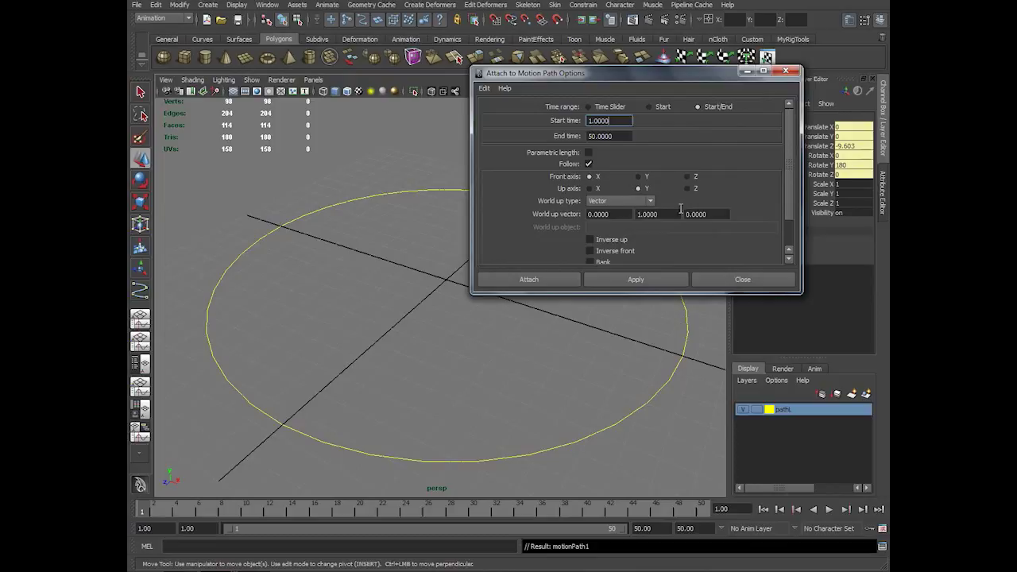
click(785, 71)
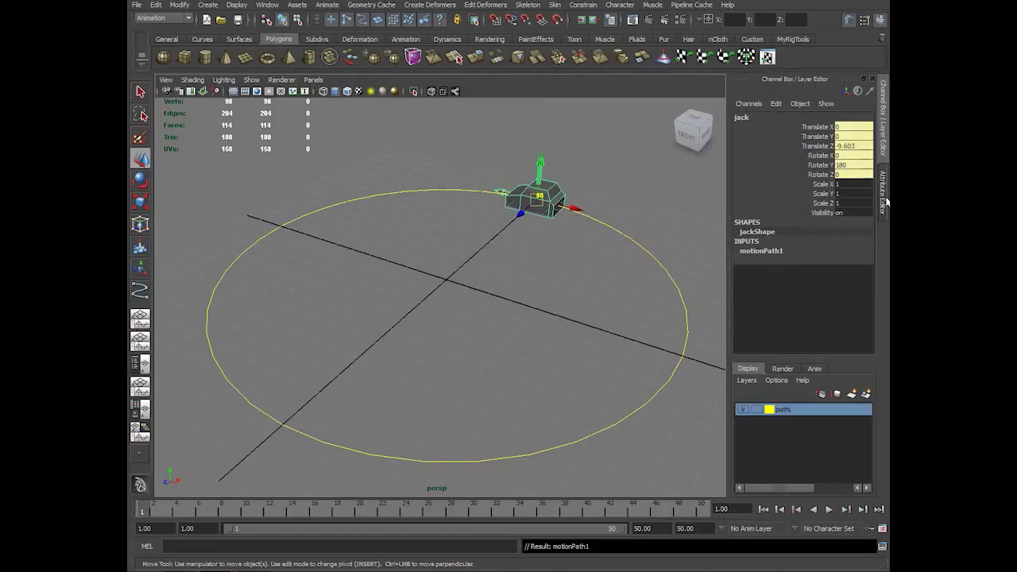
click(884, 195)
click(733, 116)
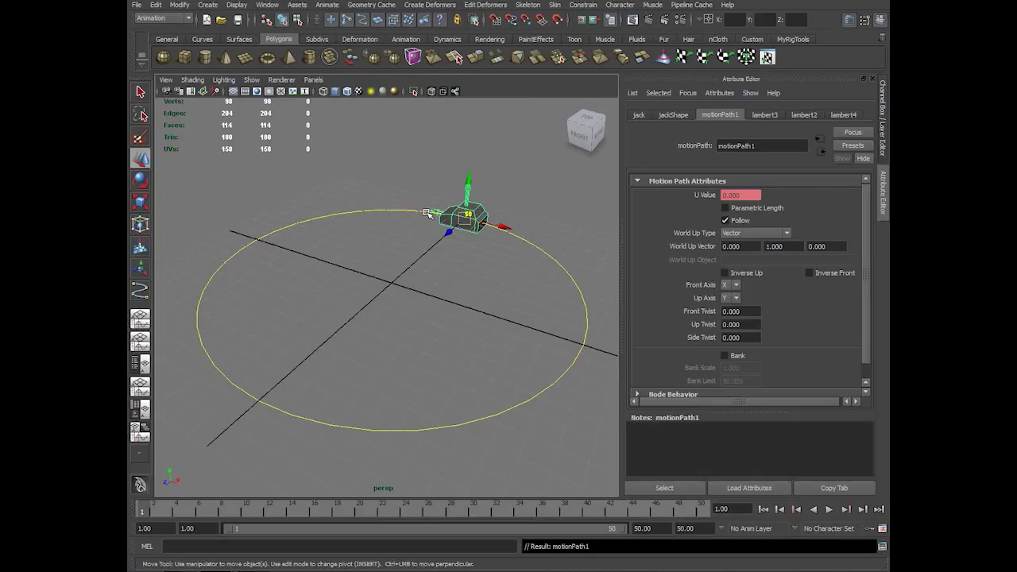
Step: Pick a point on the left of the circle and read its u value in the Script Editor
right_drag(400, 211, 402, 181)
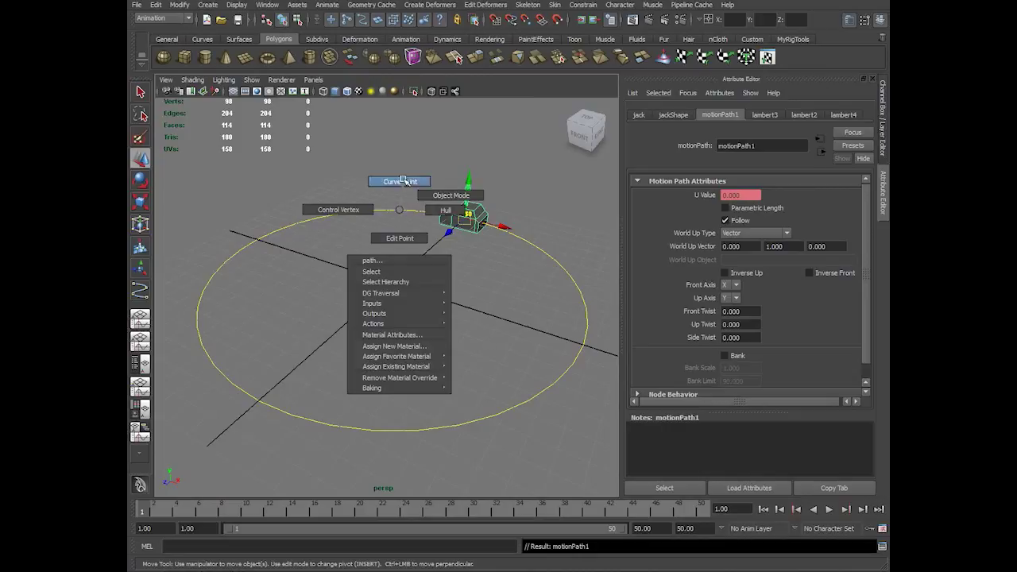
drag(397, 211, 401, 211)
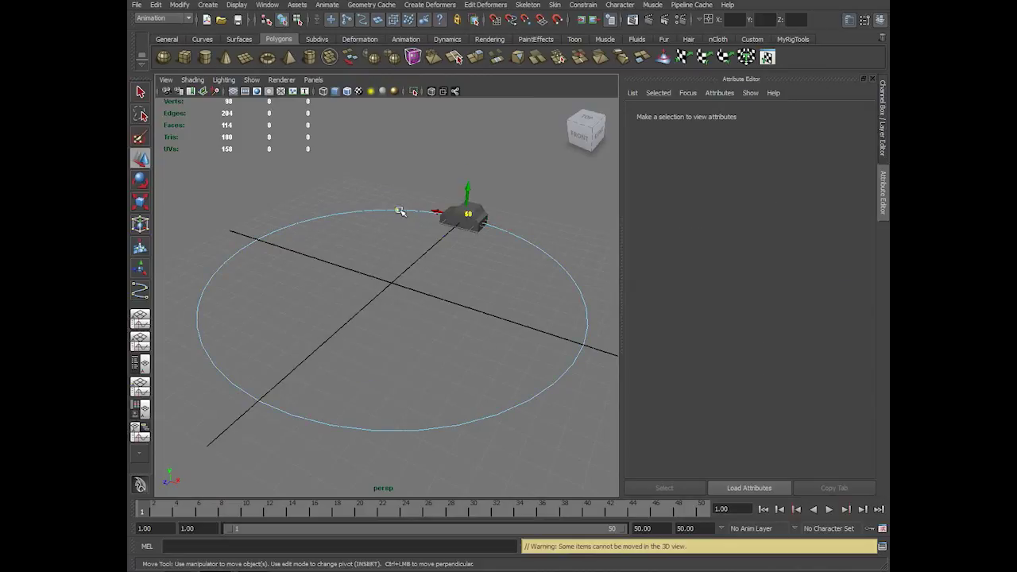
click(882, 546)
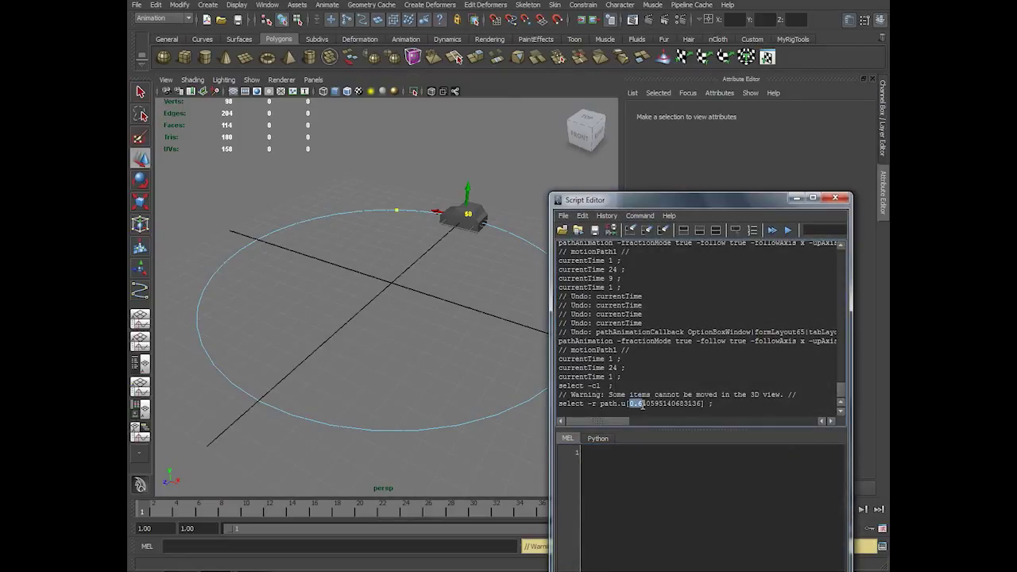
drag(204, 292, 207, 343)
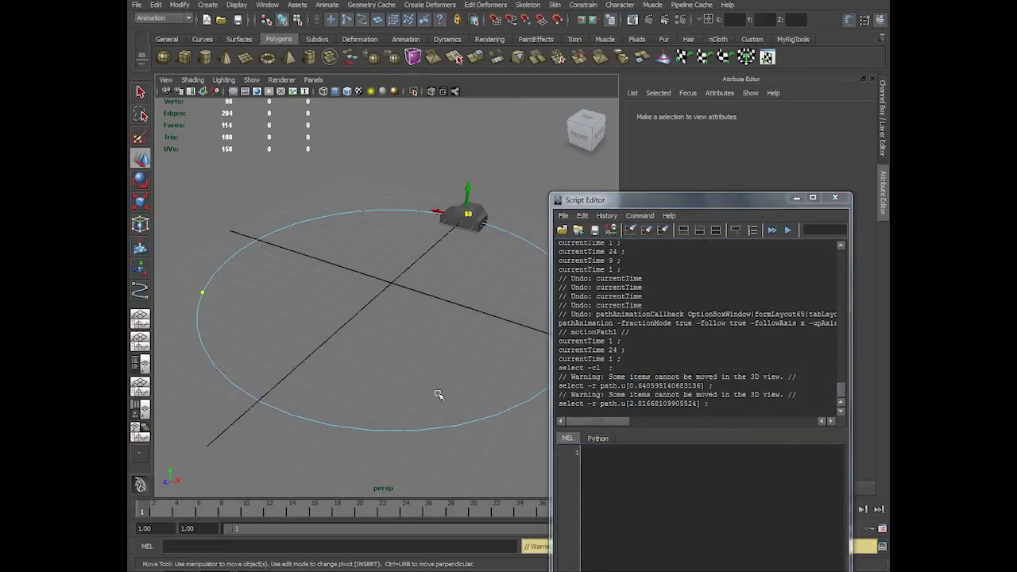
drag(622, 403, 642, 403)
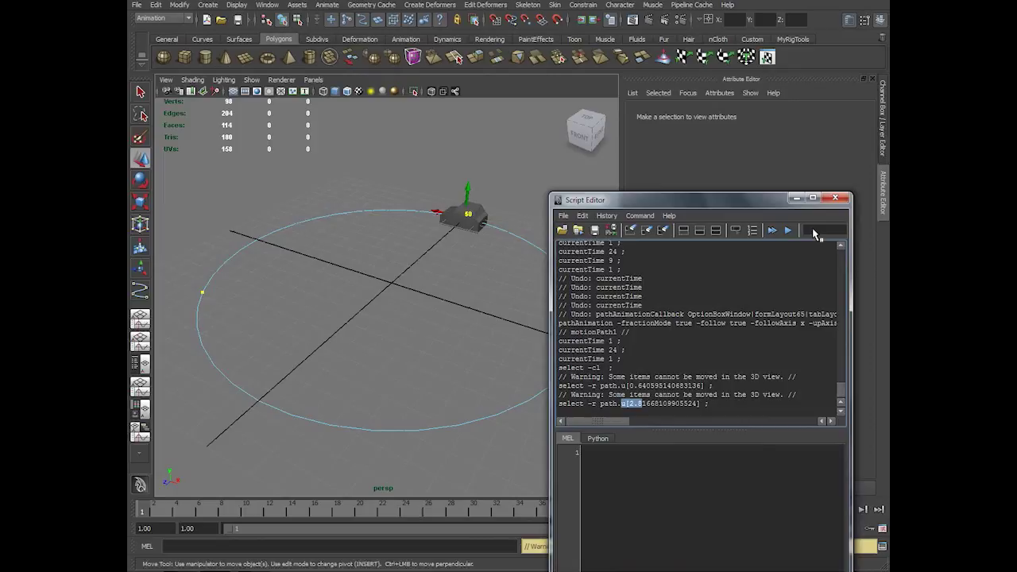
click(835, 197)
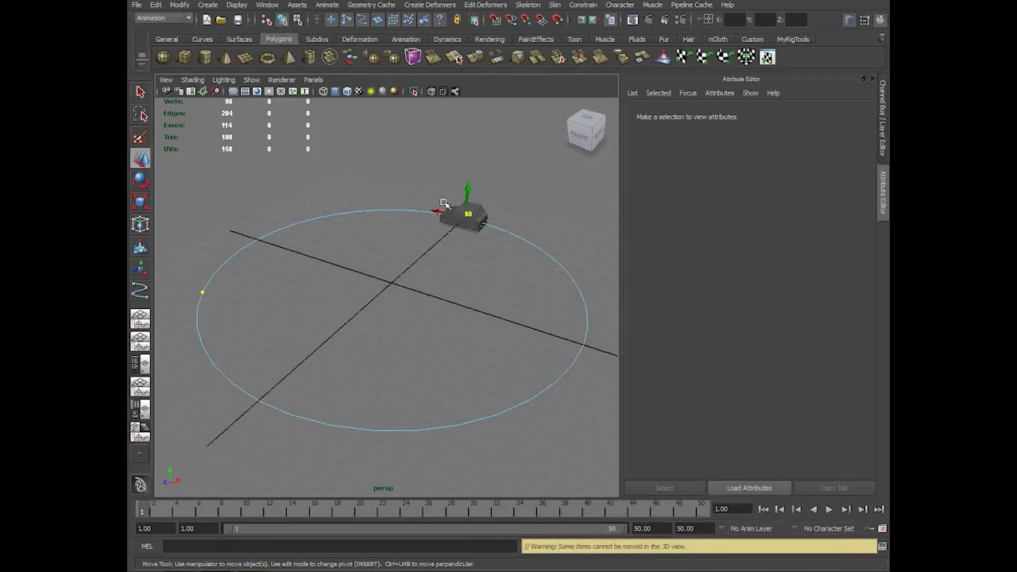
Step: Confirm the pathShape Min Max Value of 0 to 8, then return to the motionPath1 tab
click(279, 24)
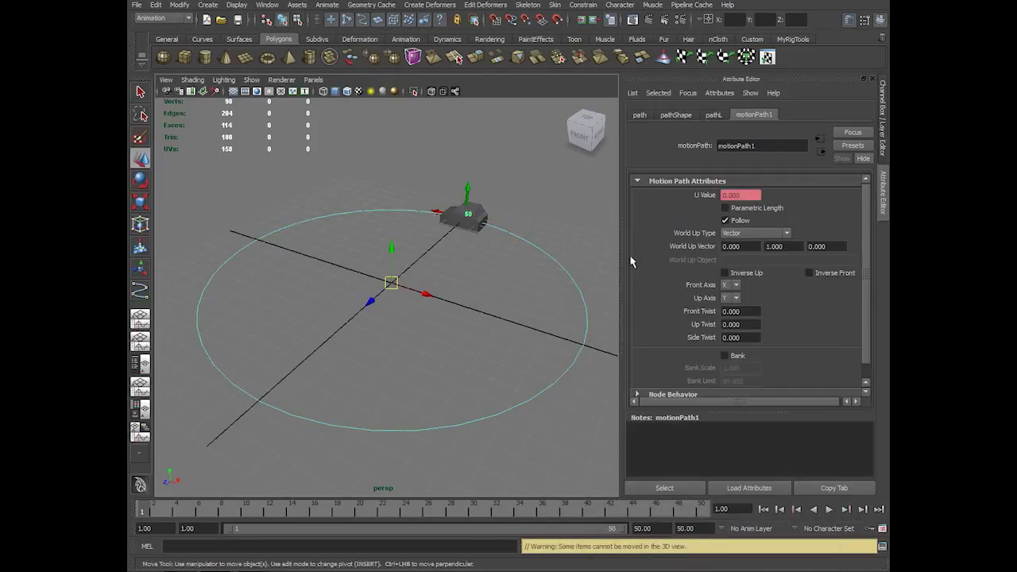
click(676, 115)
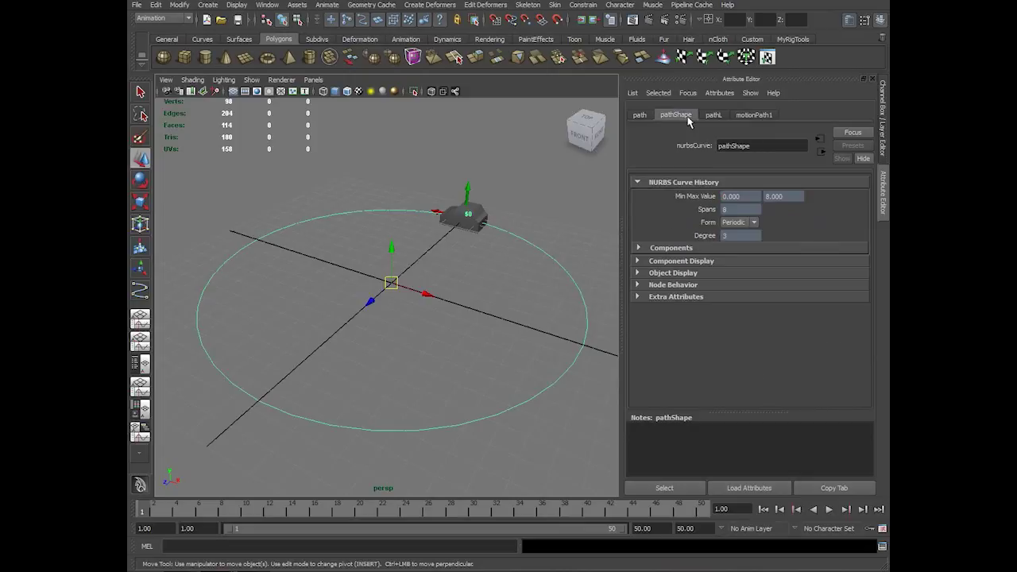
click(740, 196)
click(793, 197)
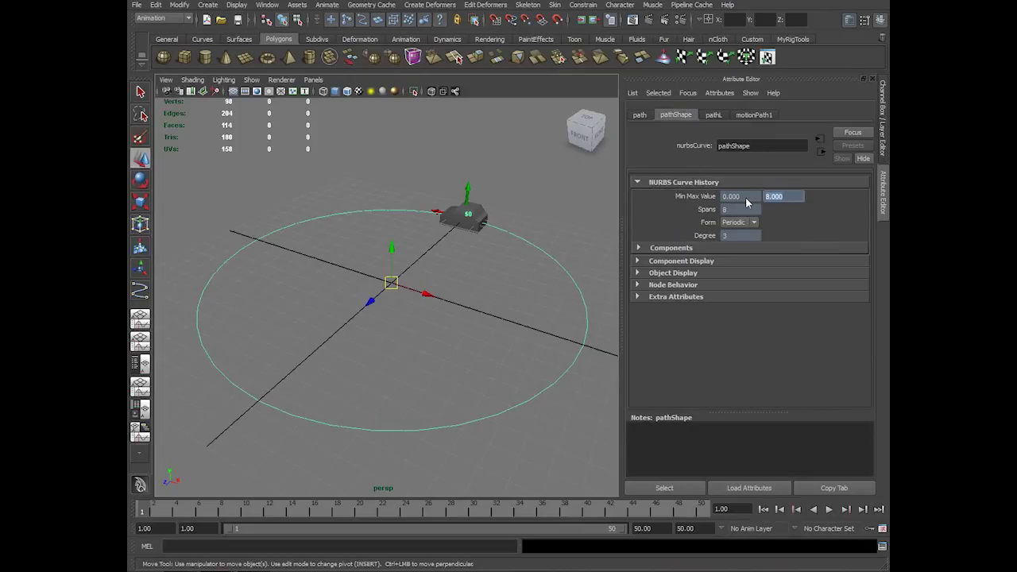
click(758, 116)
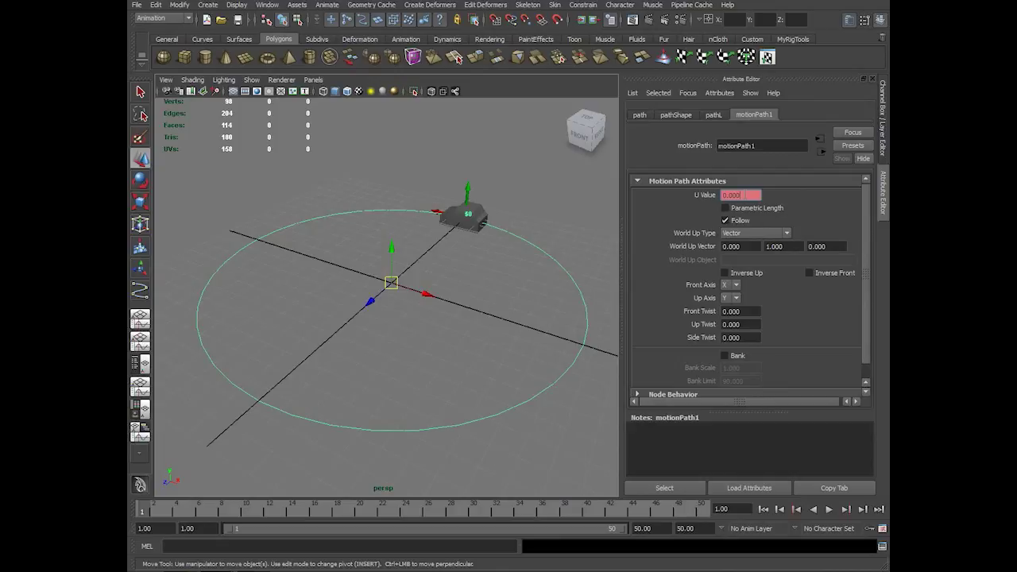
Step: Enter U Values 0, 0.5 and 1 to move the car along the path, scrubbing to check
click(743, 196)
text(0)
key(Return)
key(Return)
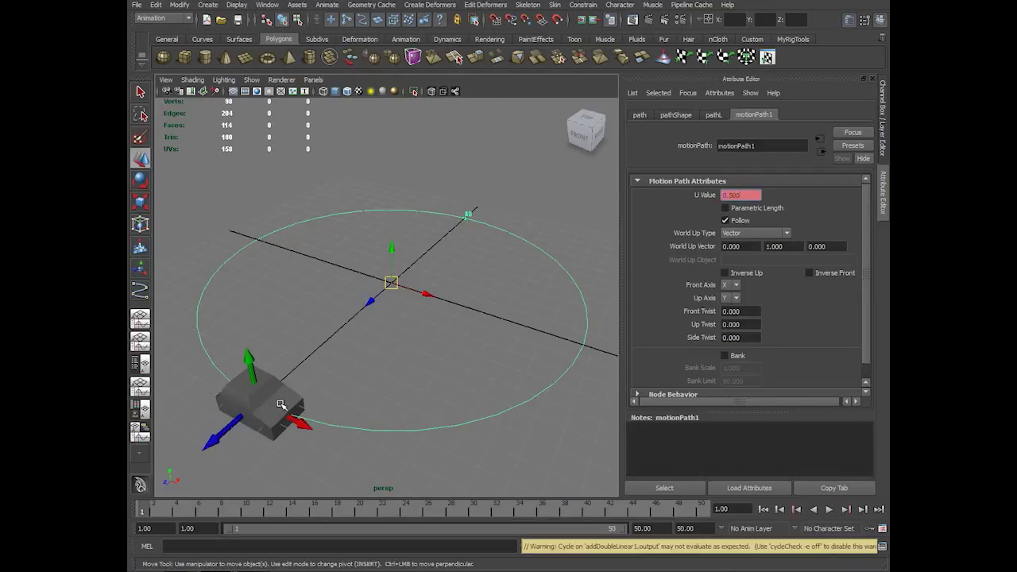
click(729, 196)
text(1)
key(Return)
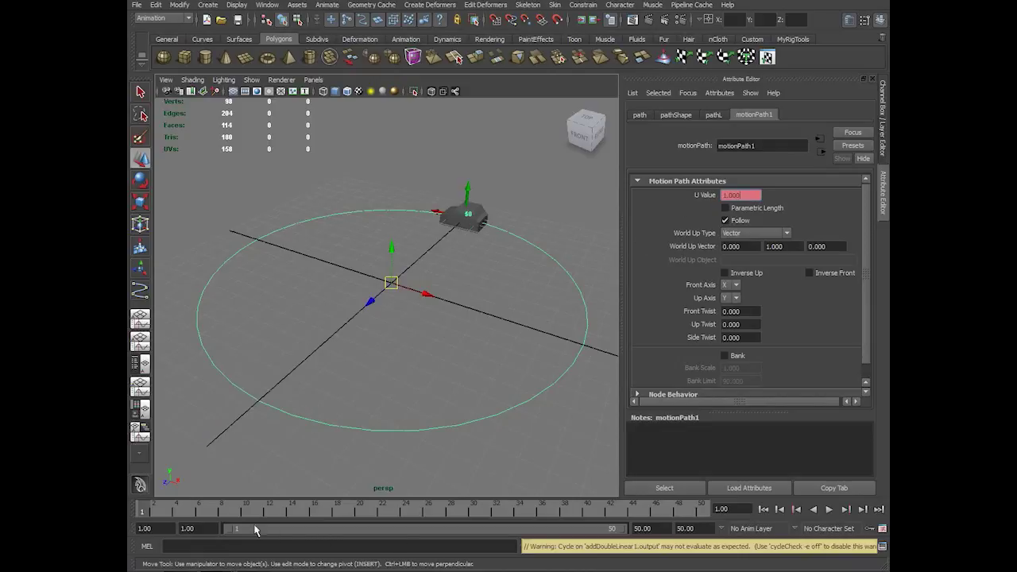
click(143, 515)
mouse_move(145, 512)
mouse_down()
mouse_move(314, 517)
mouse_move(134, 513)
mouse_up()
Step: Set a key on U Value, then go to frame 50 to key U Value 1.000
right_click(742, 196)
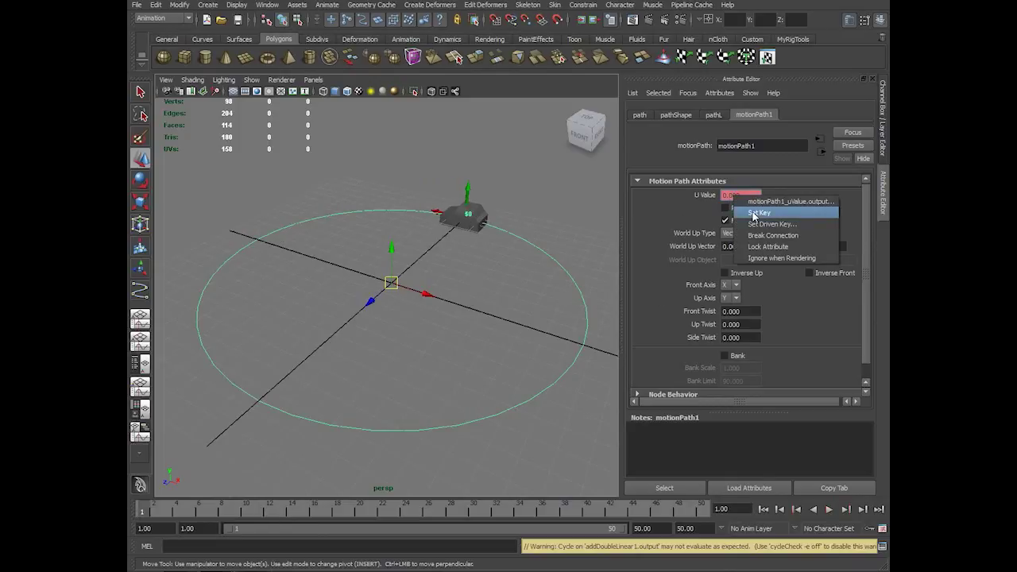
click(758, 213)
drag(168, 515, 700, 512)
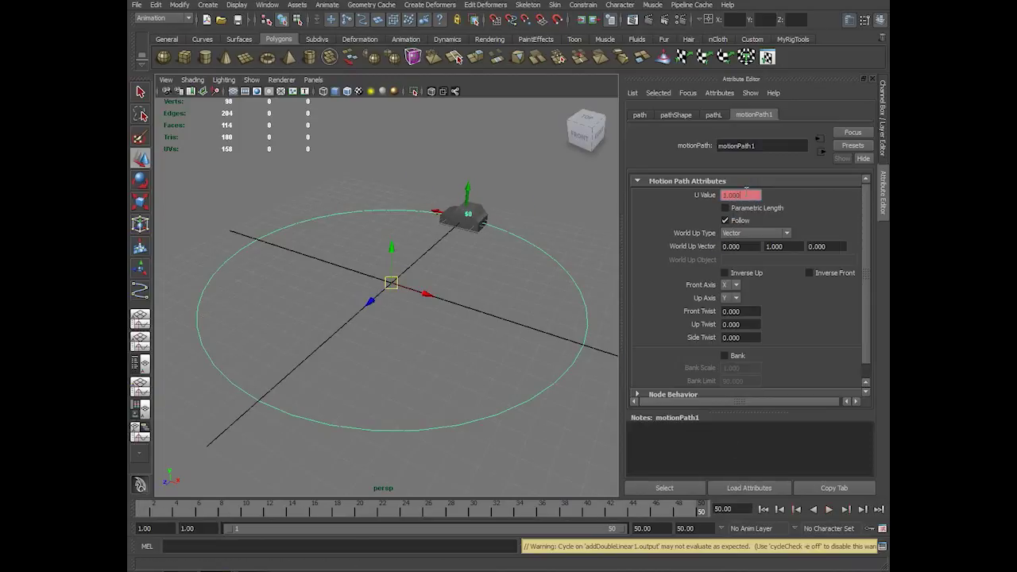
right_click(755, 194)
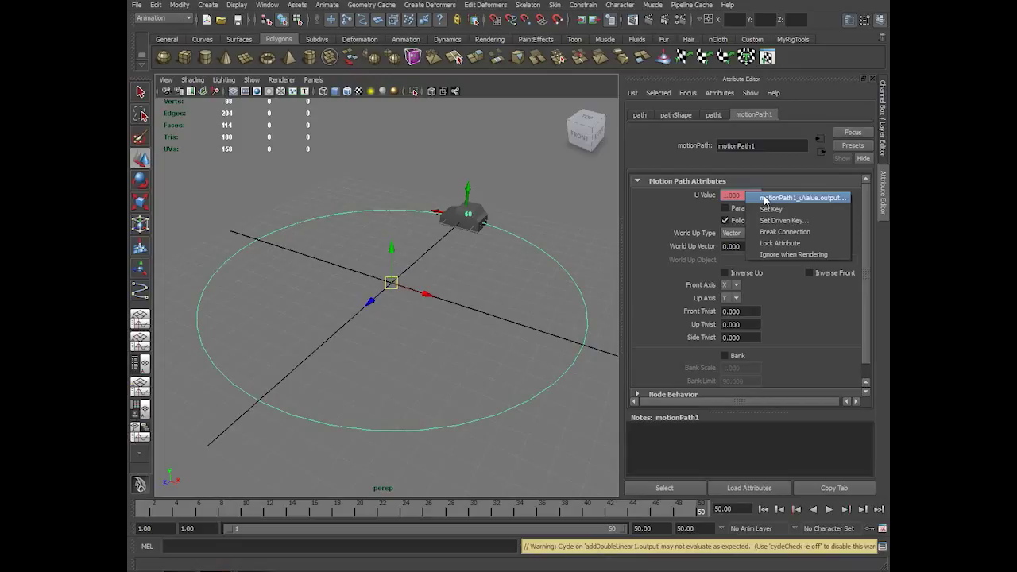
click(801, 197)
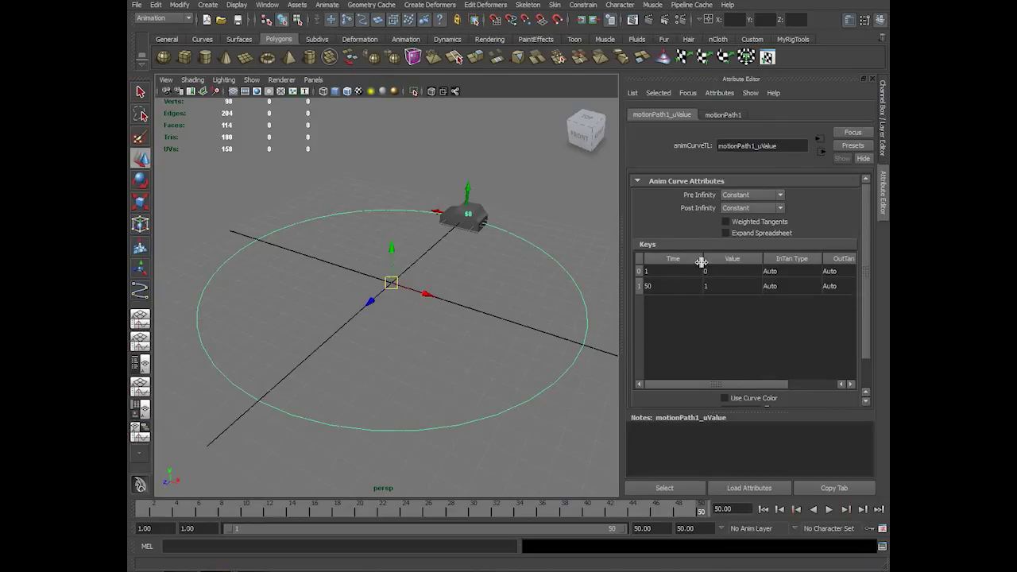
click(677, 272)
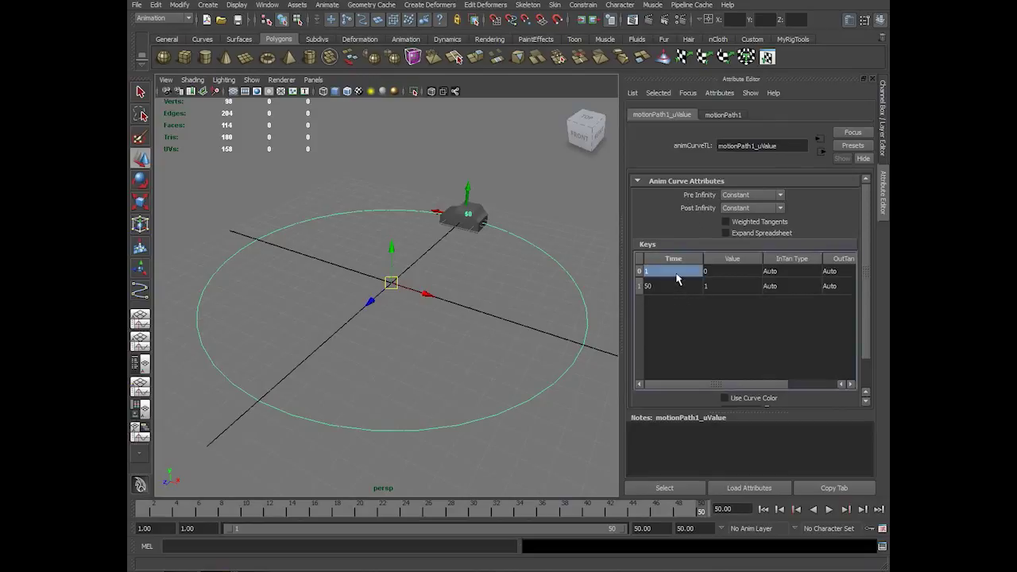
double_click(729, 271)
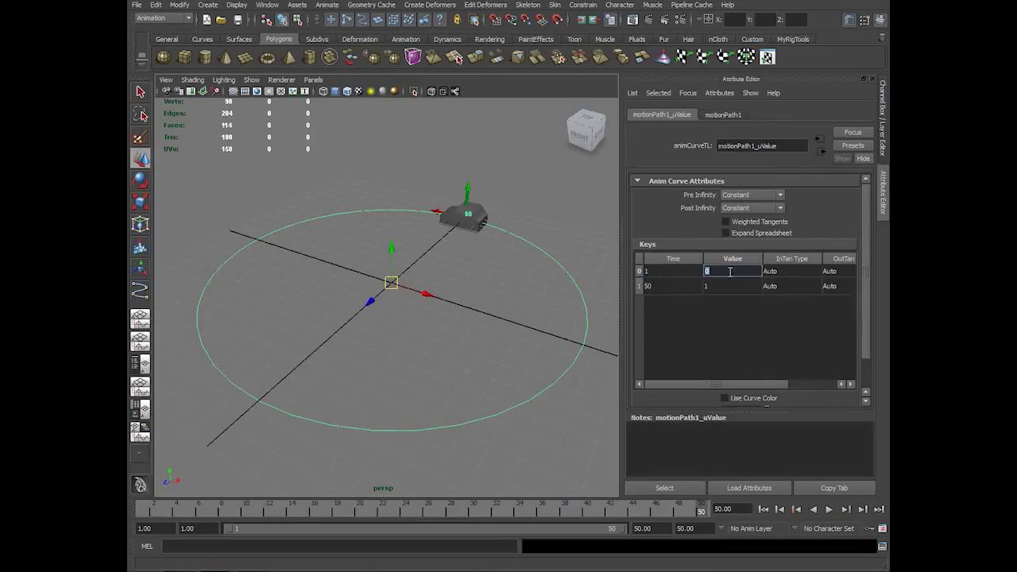
double_click(671, 286)
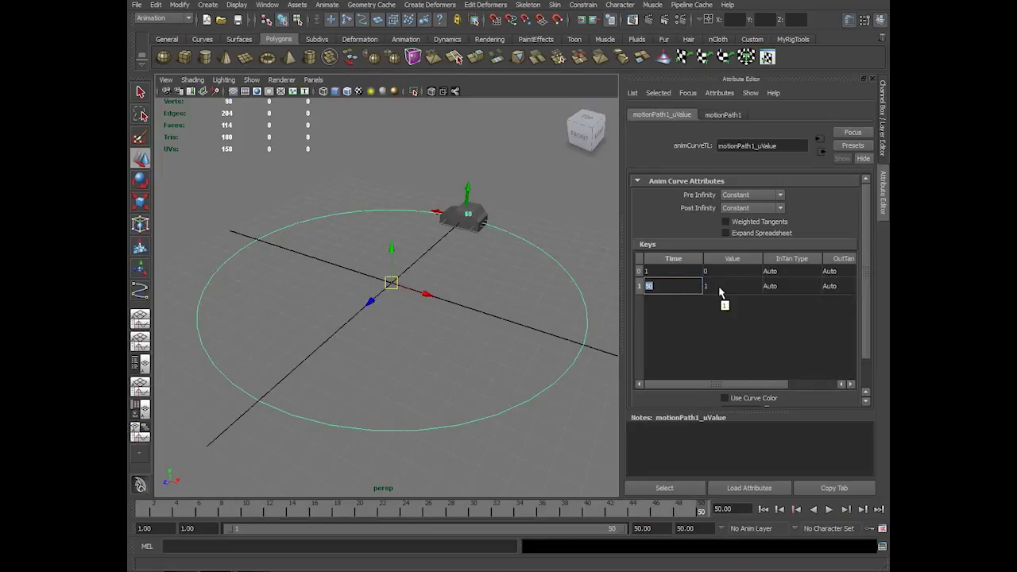
click(734, 117)
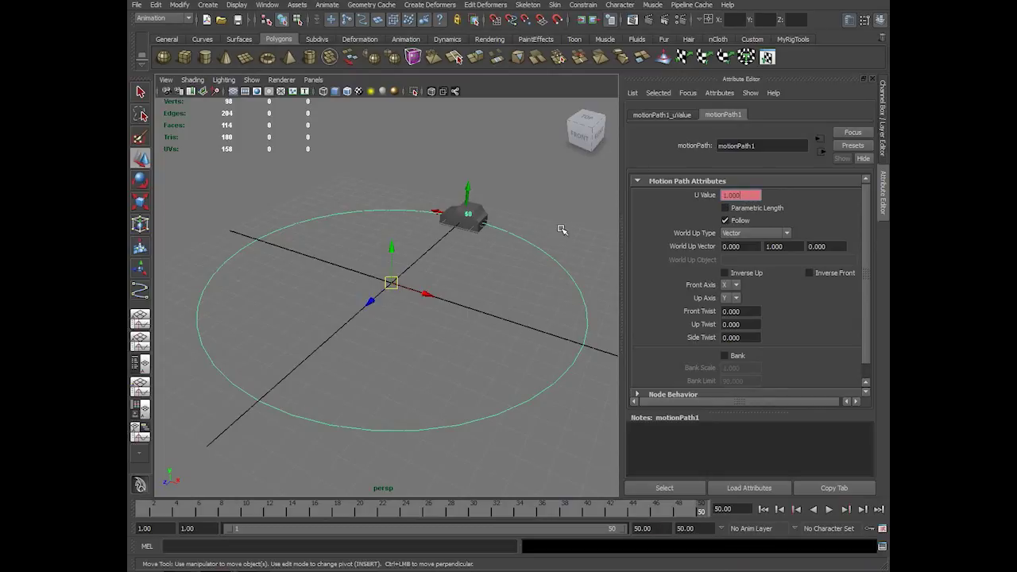
Step: Select the circle path, check its curve shape's minimum parameter, and return to motionPath1
click(568, 279)
click(677, 116)
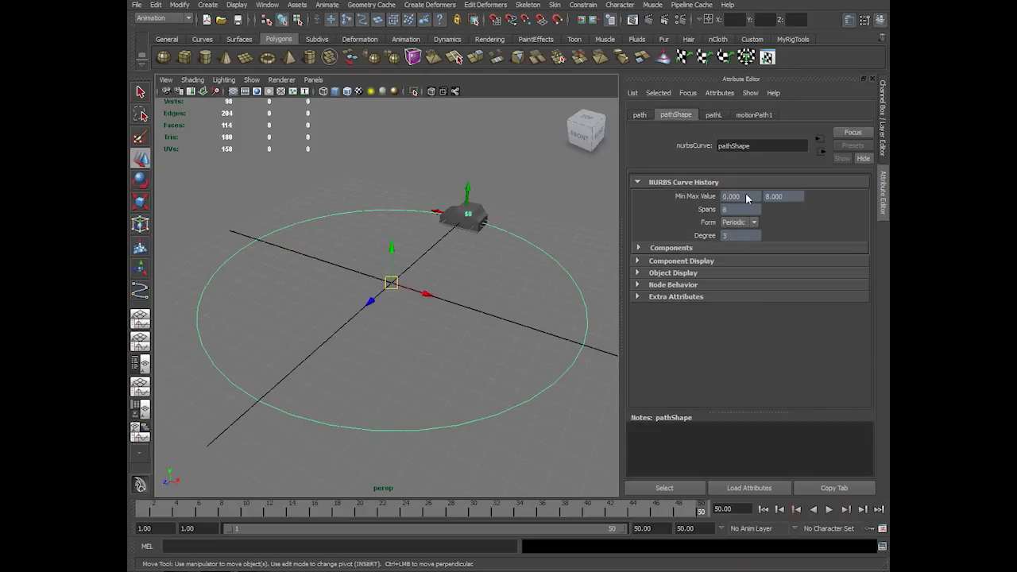
drag(747, 197, 769, 203)
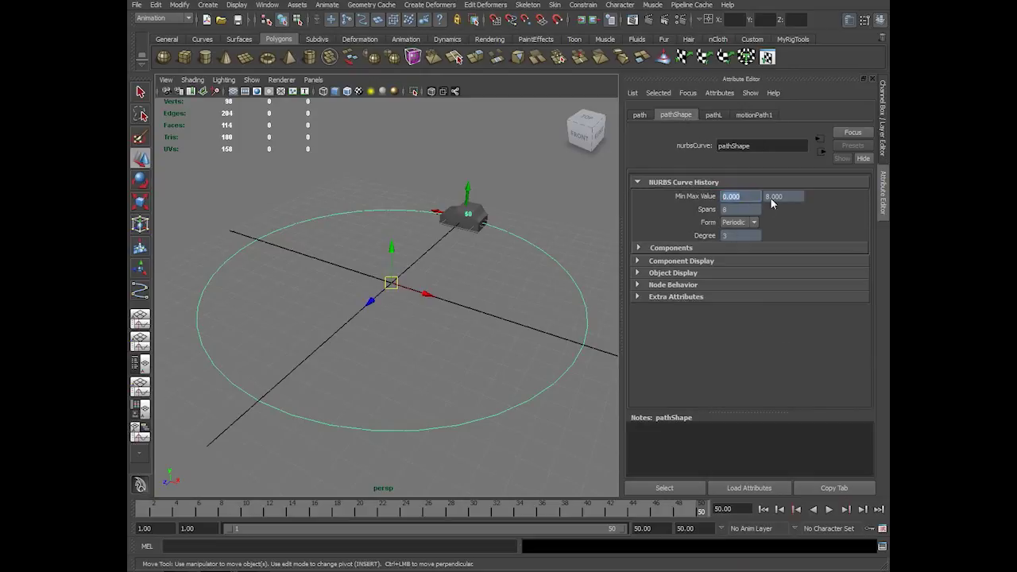
click(753, 115)
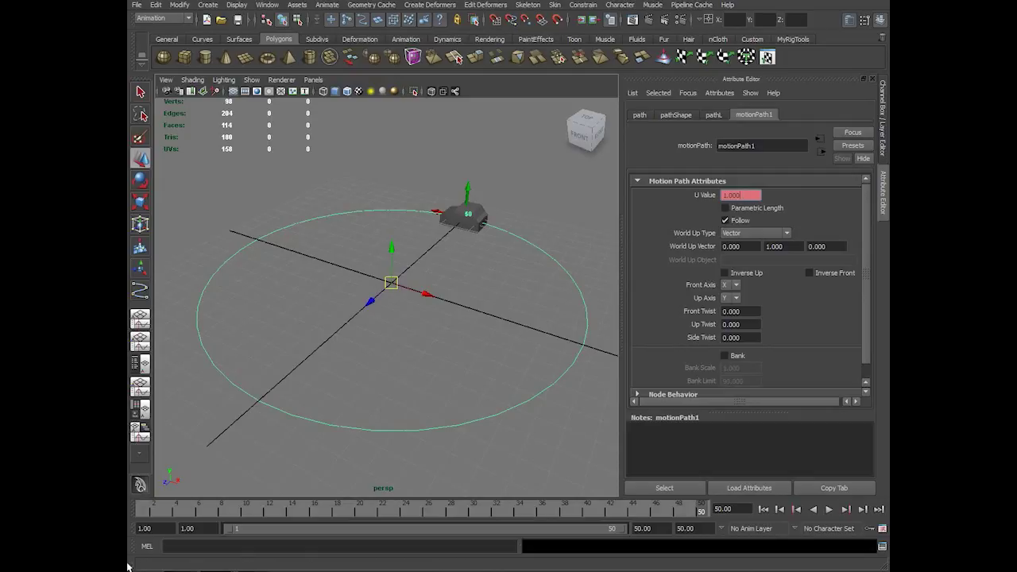
Step: Turn on Parametric Length and replay the car's loop around the circle from the first frame
key(alt+v)
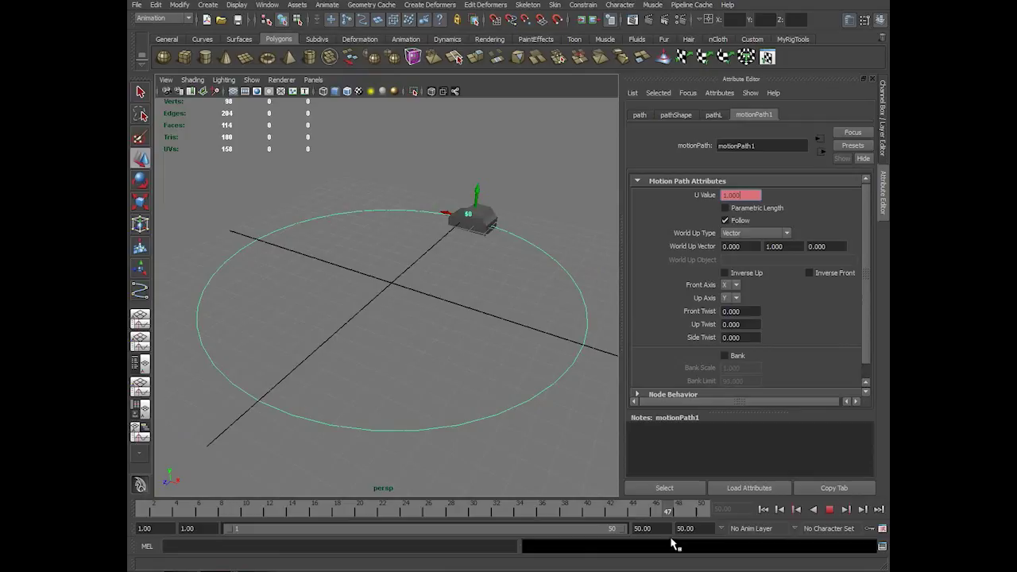
key(alt+v)
key(w)
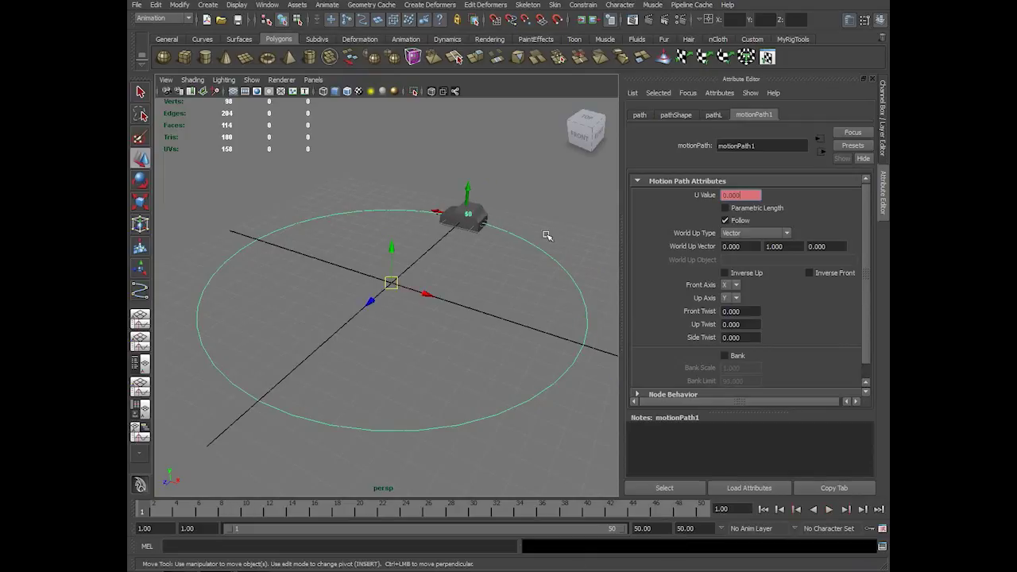
click(757, 210)
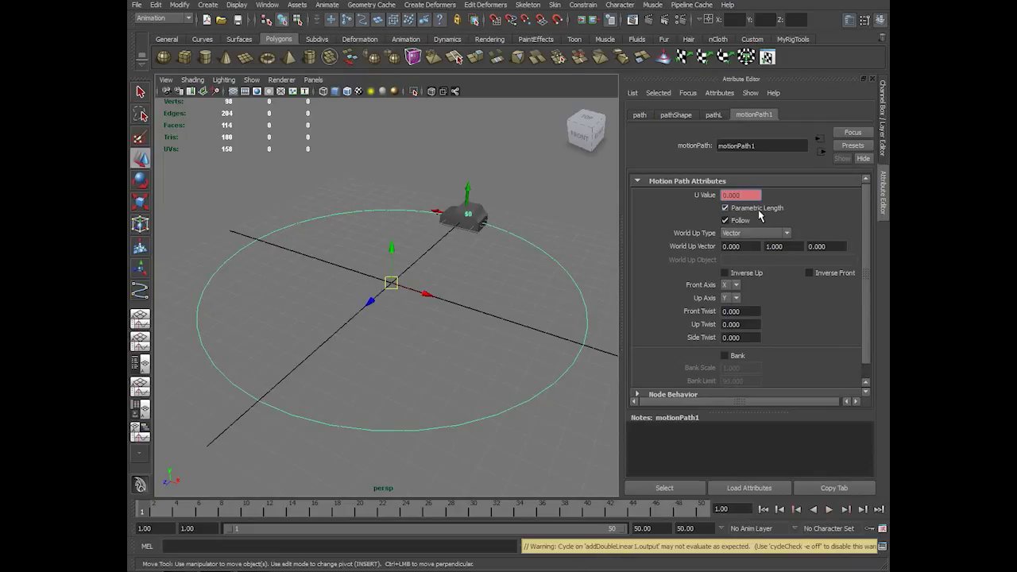
key(alt+v)
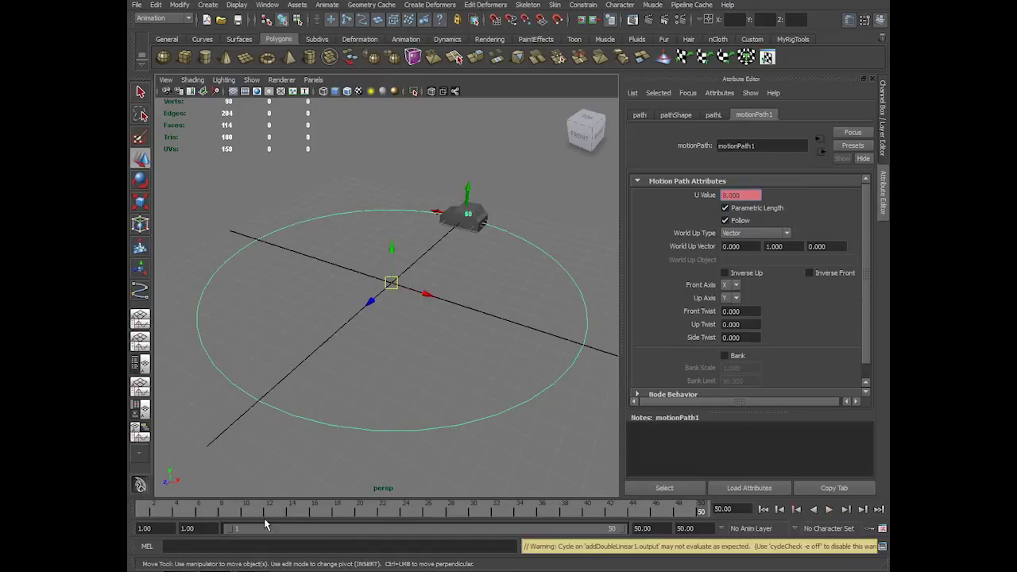
key(alt+shift+v)
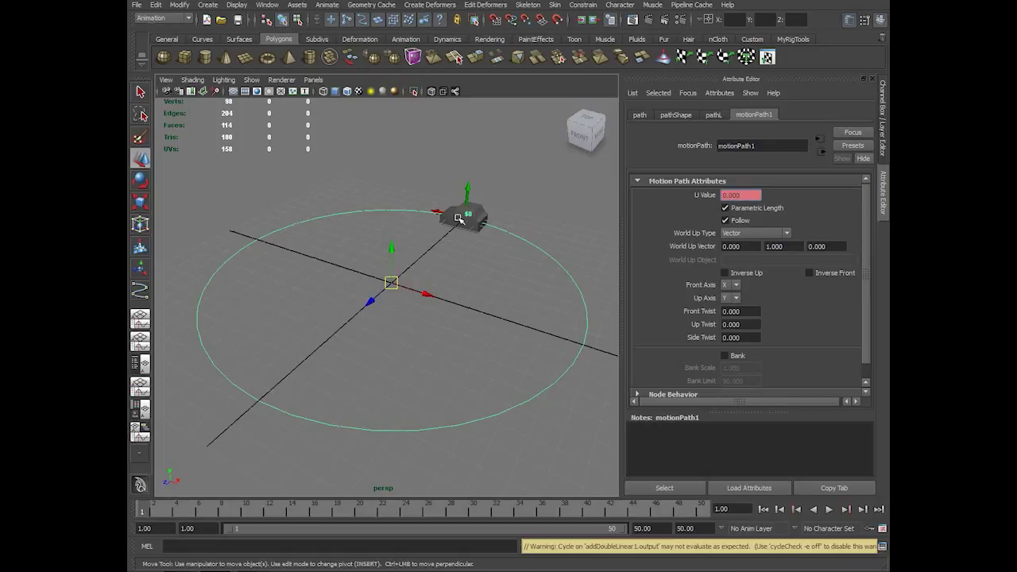
key(alt+v)
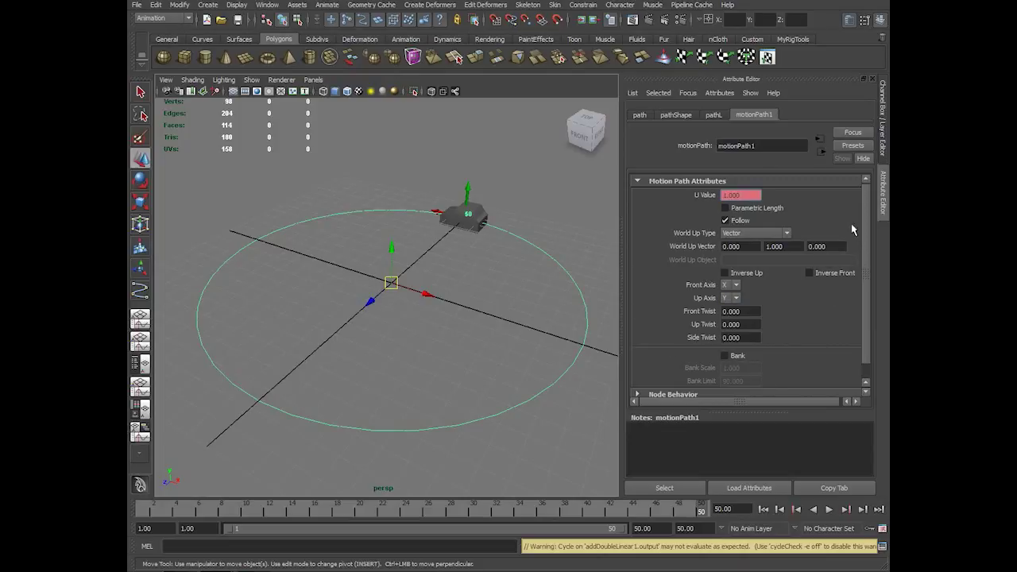
Step: Uncheck Follow, play the car around the circle, stop, and rewind to frame 1
click(737, 220)
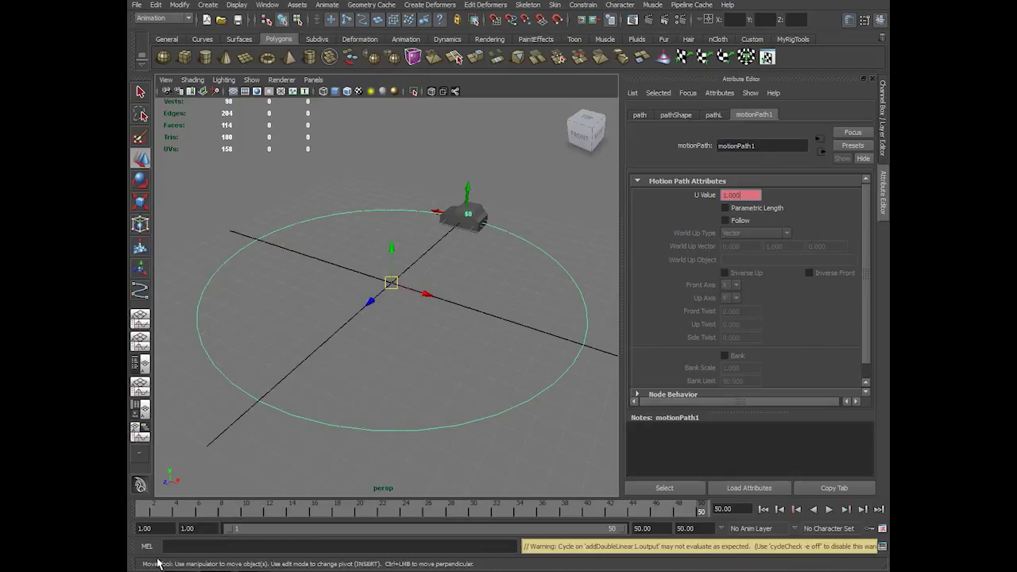
key(alt+v)
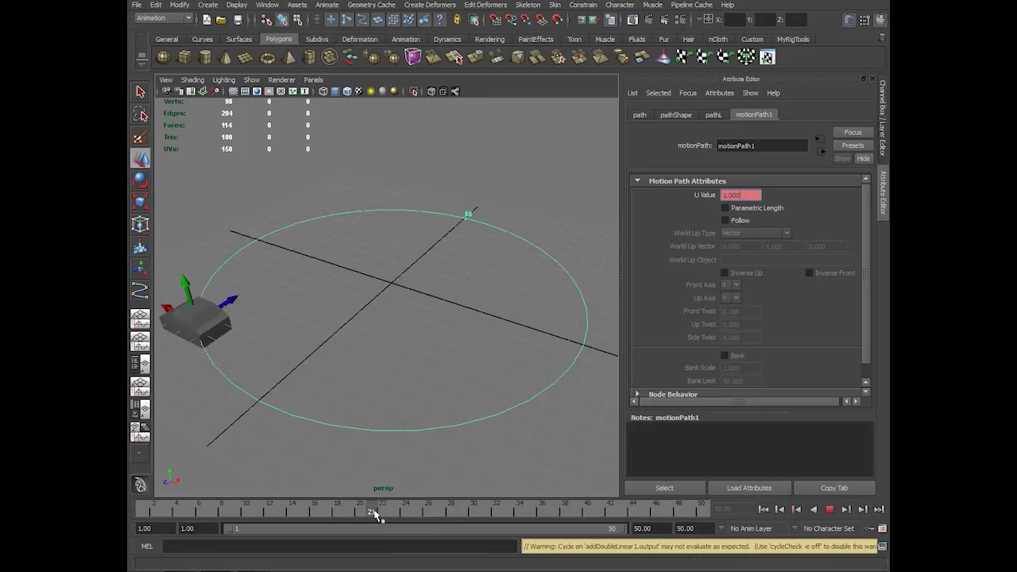
key(Escape)
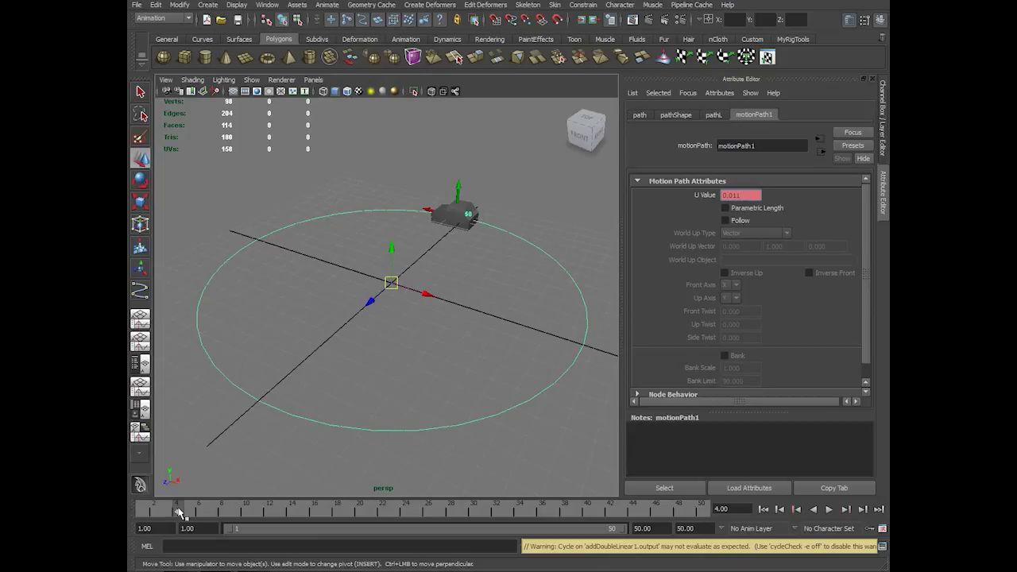
drag(178, 512, 128, 507)
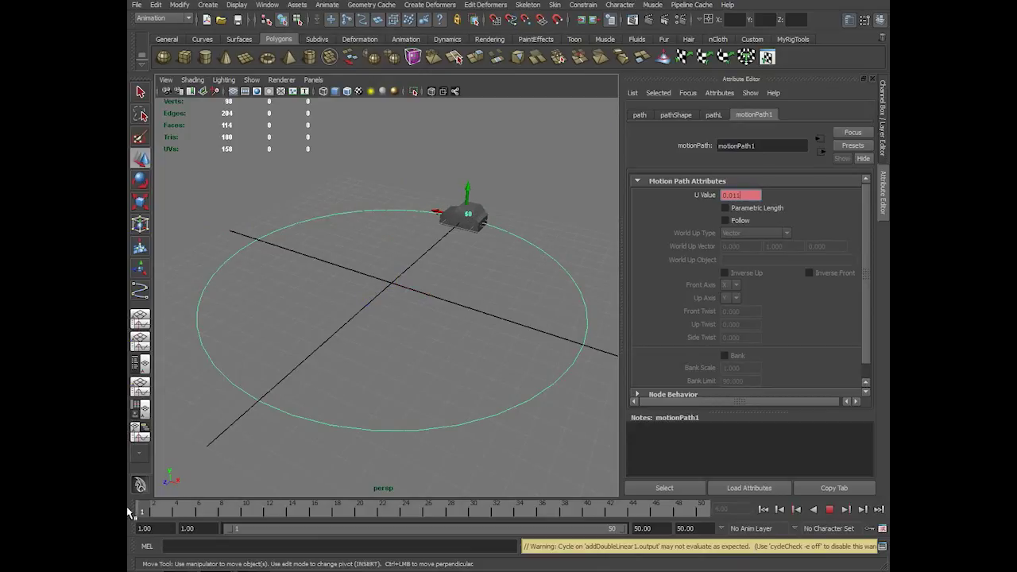
Step: Check Follow again and choose Scene Up as World Up Type, then orbit around the car
click(744, 221)
click(742, 233)
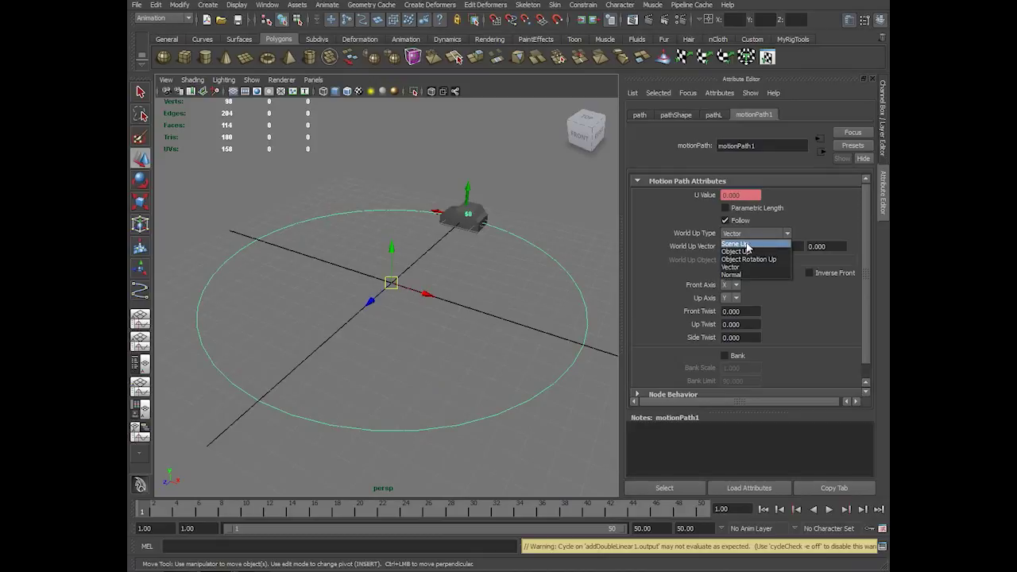
click(747, 246)
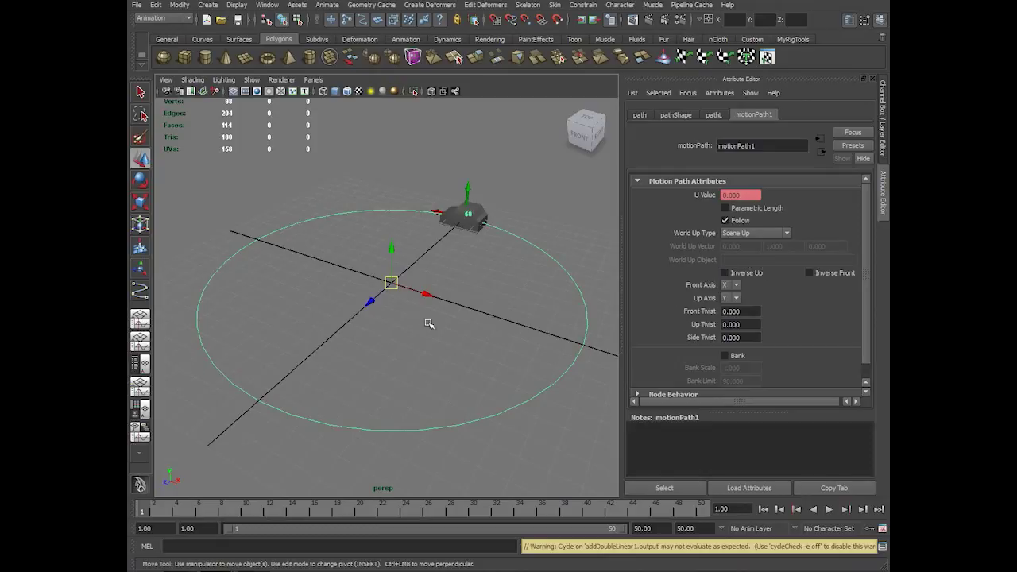
alt+drag(424, 290, 312, 276)
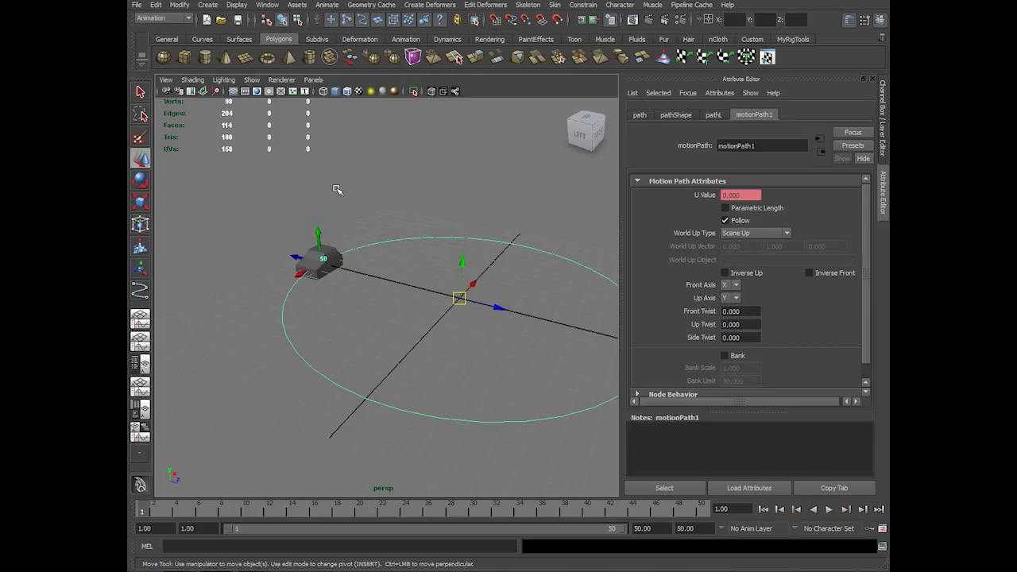
alt+right_drag(477, 207, 438, 252)
alt+drag(429, 220, 261, 222)
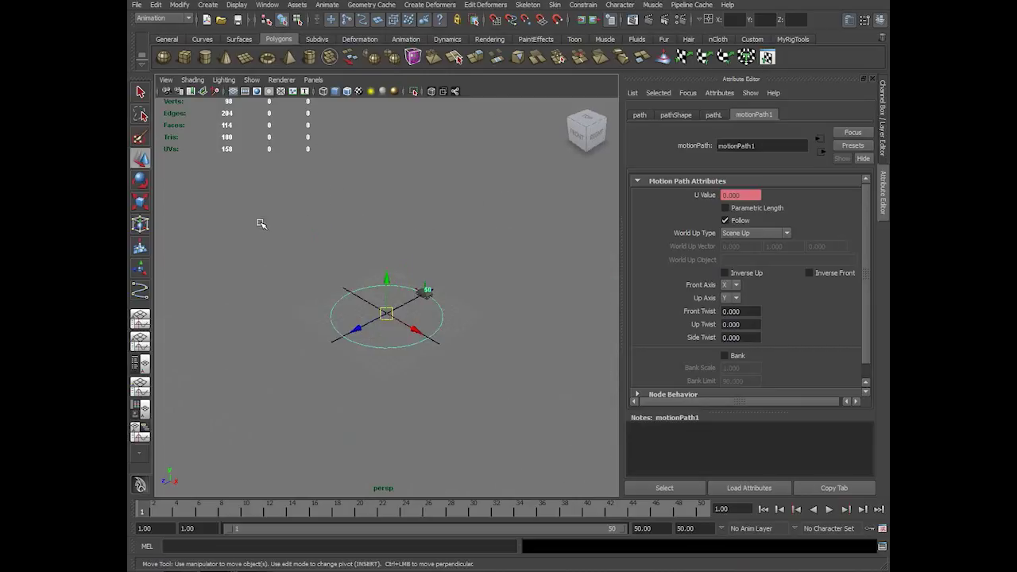
alt+right_drag(261, 223, 448, 365)
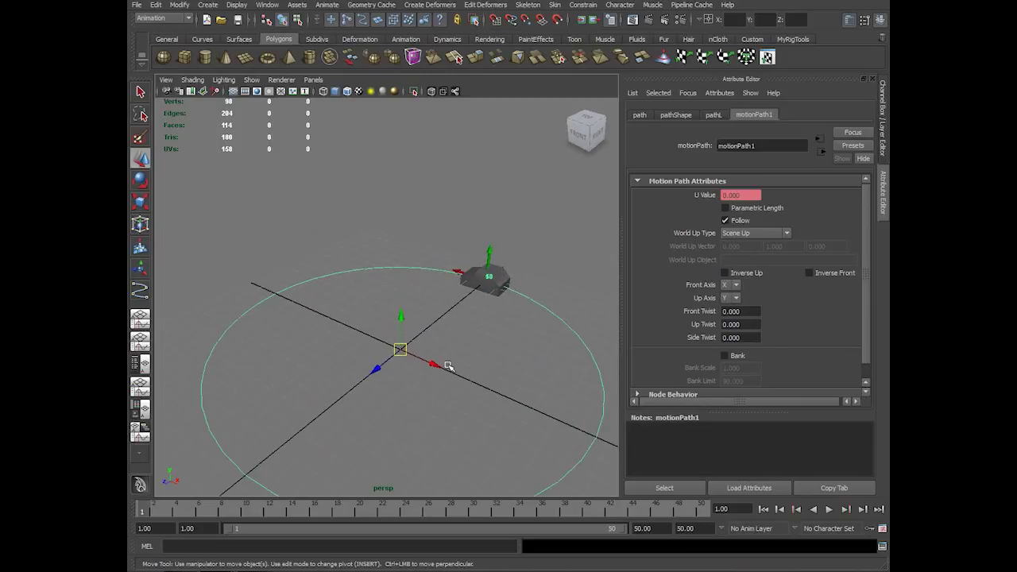
alt+drag(500, 368, 513, 332)
click(338, 7)
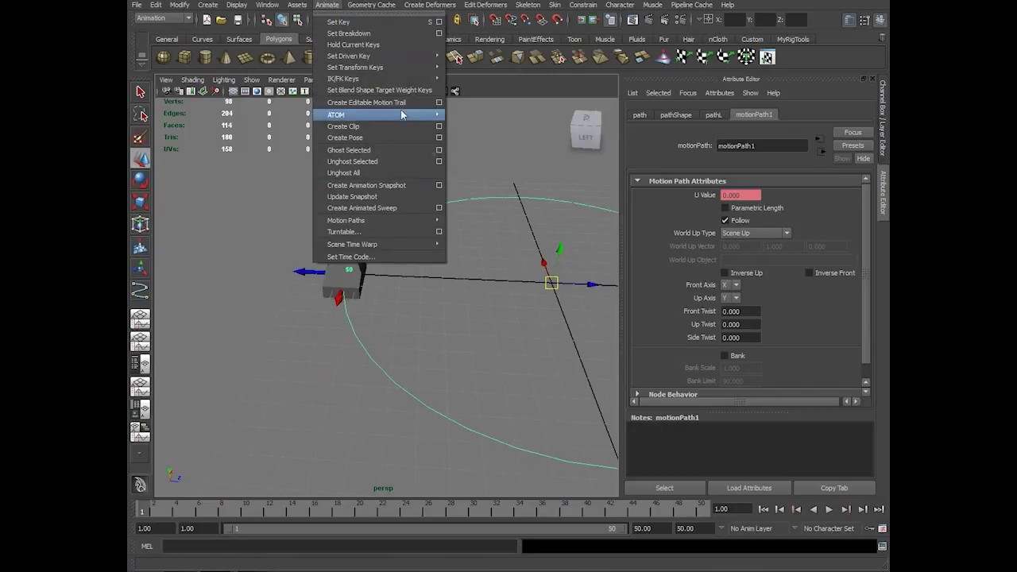
mouse_move(431, 220)
click(529, 239)
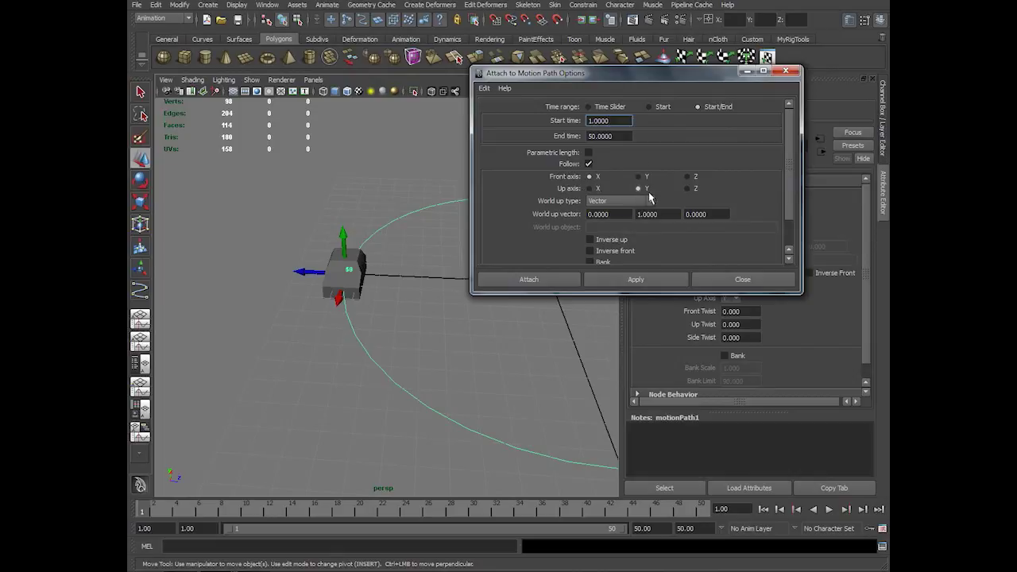
click(785, 71)
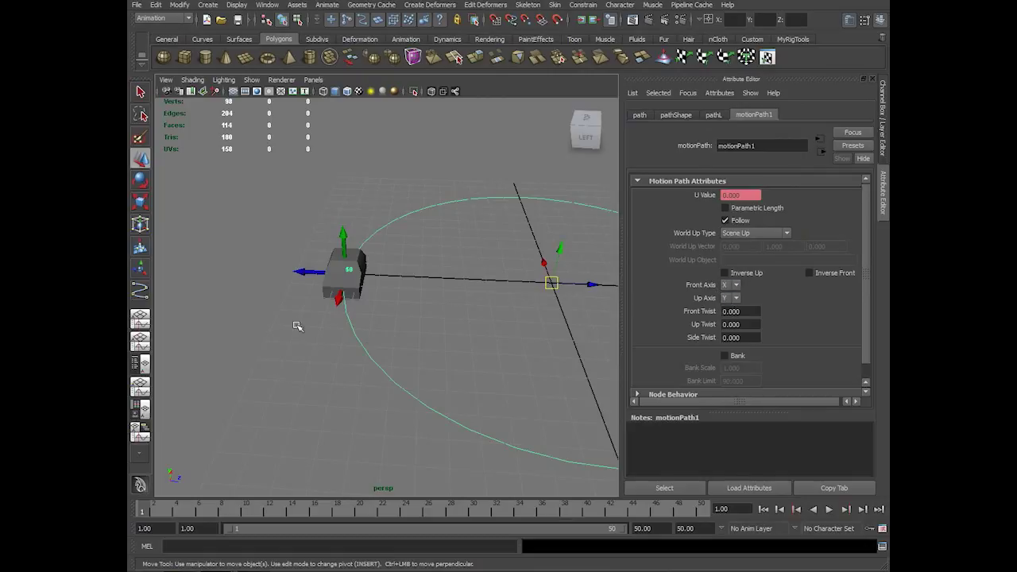
alt+drag(294, 324, 500, 363)
alt+middle_drag(500, 363, 348, 368)
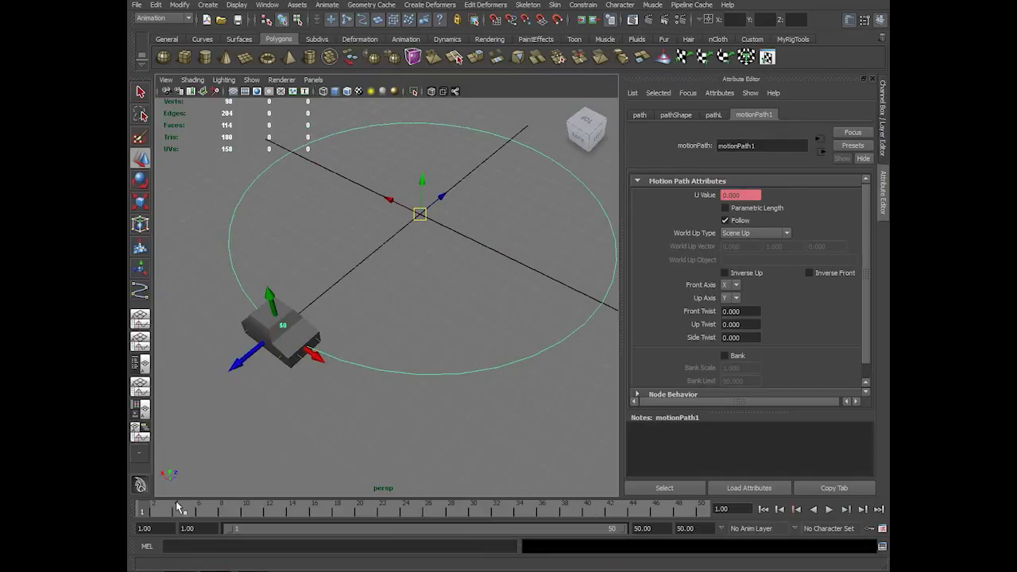
Step: Play the animation, then move to frame 17 and frame a low side view of the car
key(alt+v)
key(alt+v)
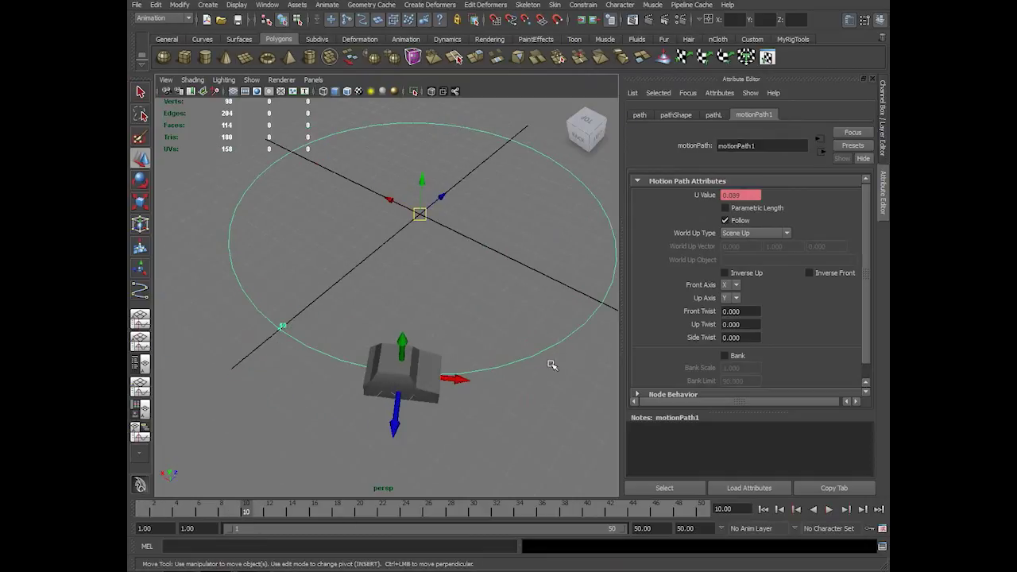
alt+drag(553, 365, 368, 494)
drag(299, 510, 306, 373)
alt+right_drag(306, 373, 378, 372)
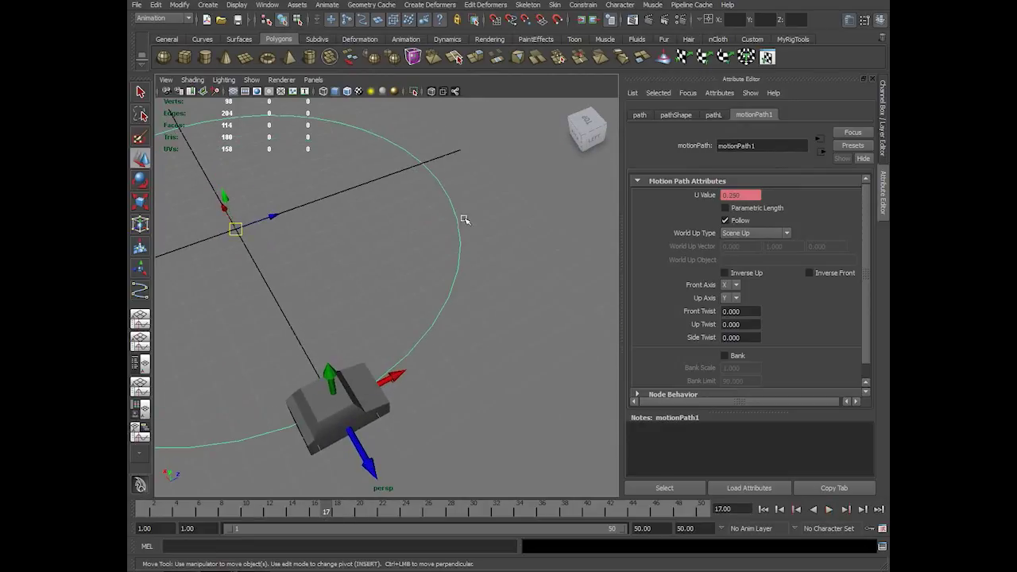
alt+drag(461, 256, 357, 333)
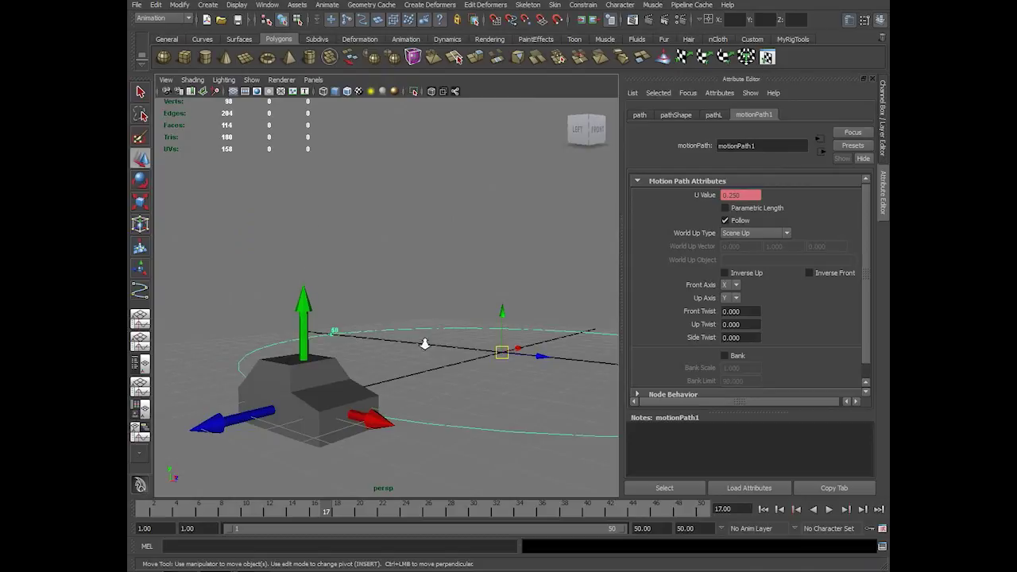
Step: Switch Up Axis to Z to see the car tip over, then set it back to Y
scroll(433, 340, down, 3)
click(730, 298)
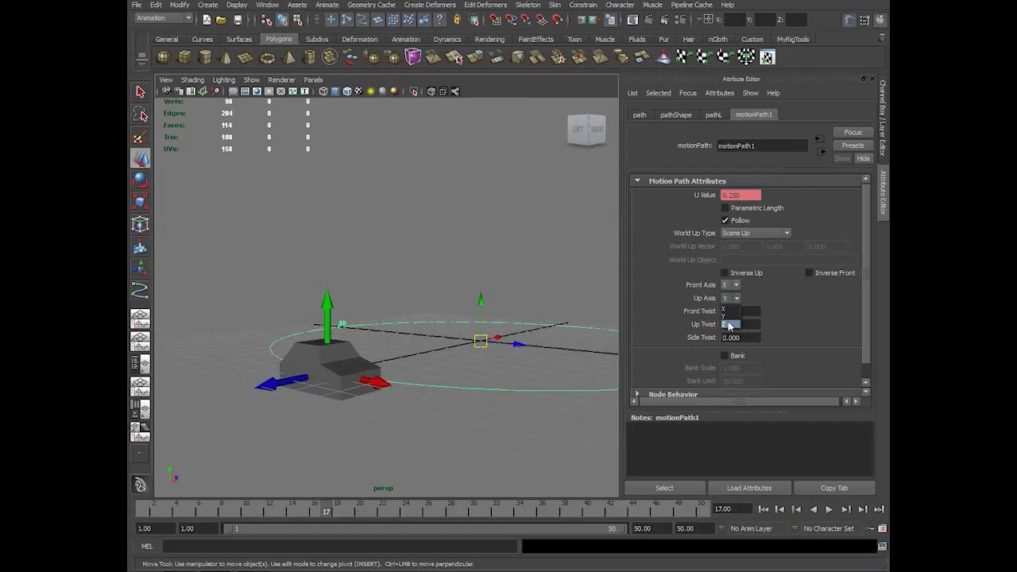
click(729, 322)
alt+drag(453, 362, 313, 379)
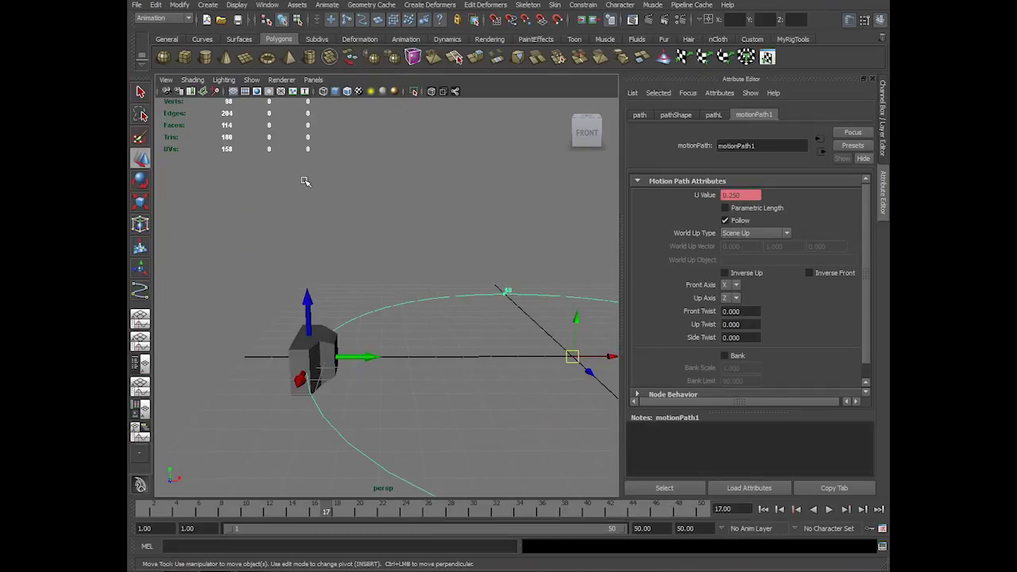
click(731, 298)
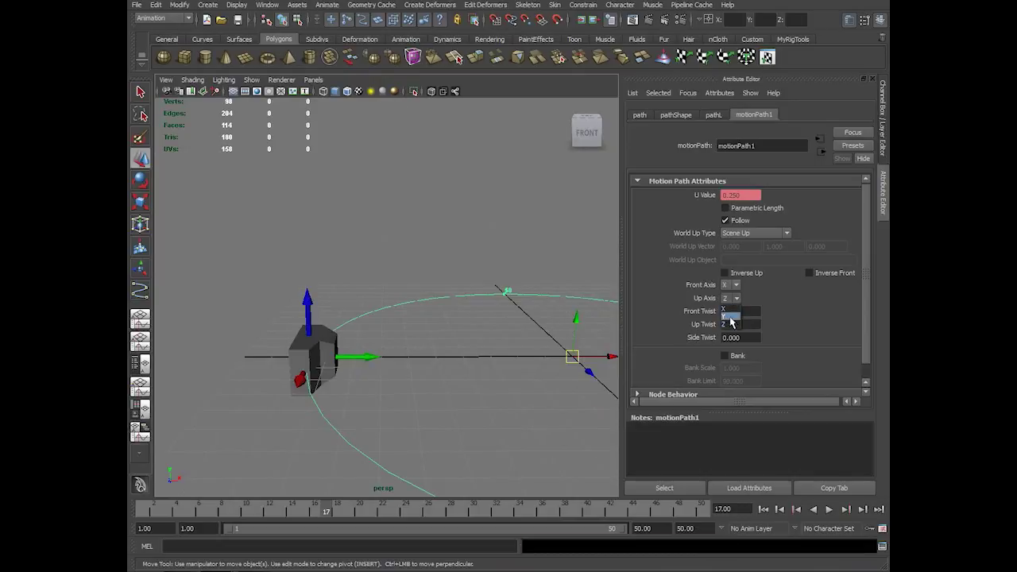
click(730, 316)
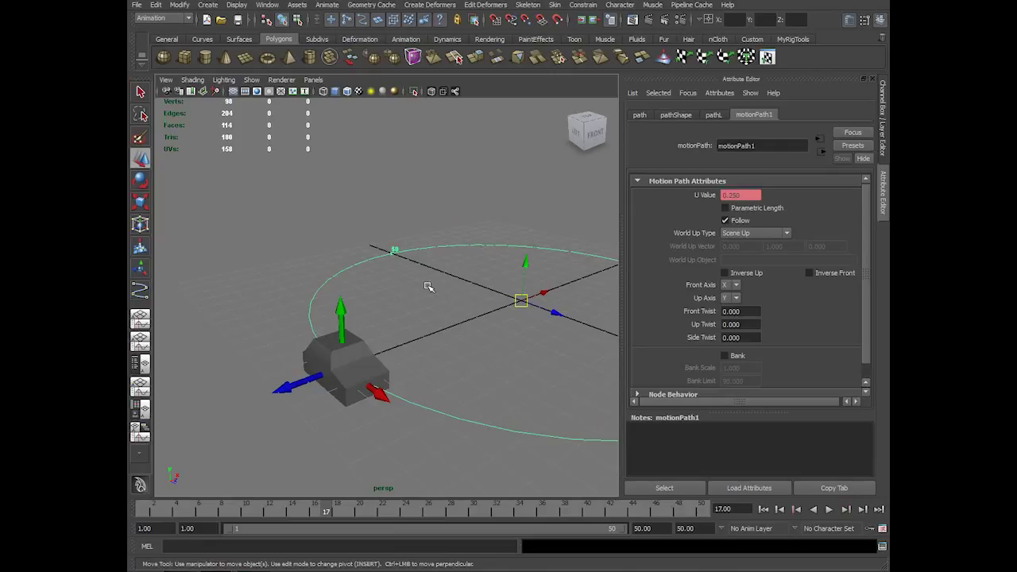
Step: Toggle the four-view layout and back, then check the Front Axis list, leaving it at X
key(space)
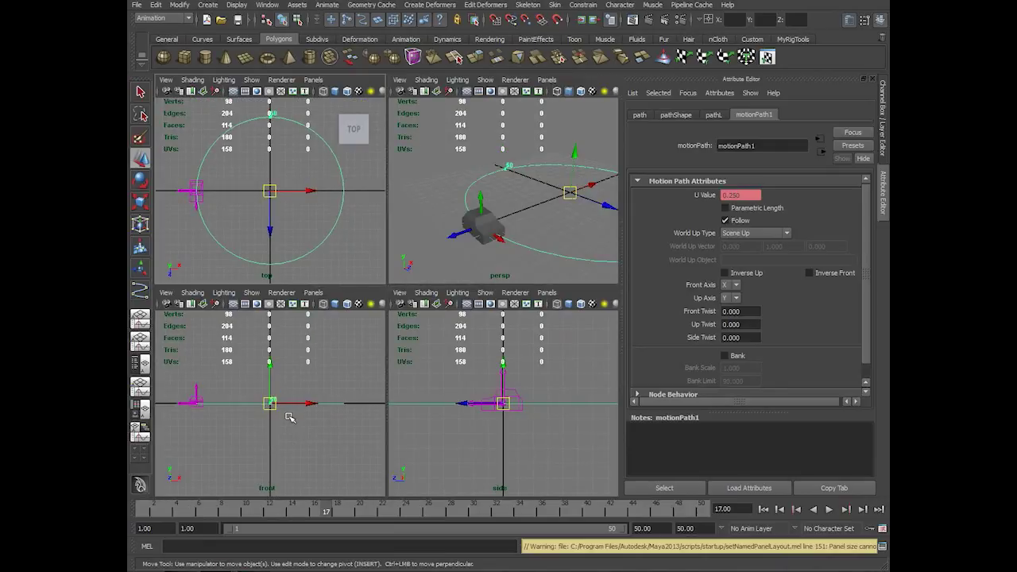
key(space)
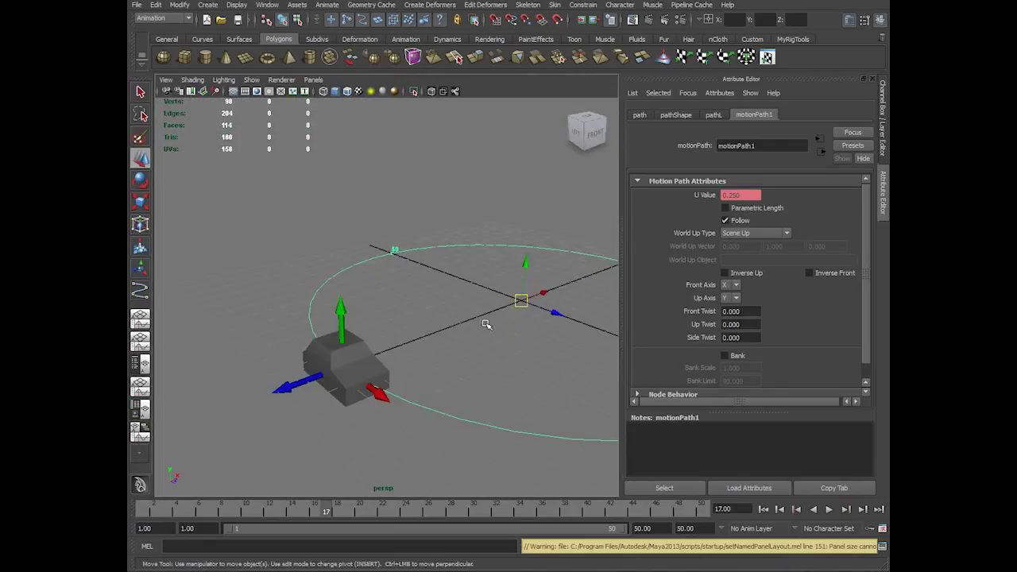
click(729, 287)
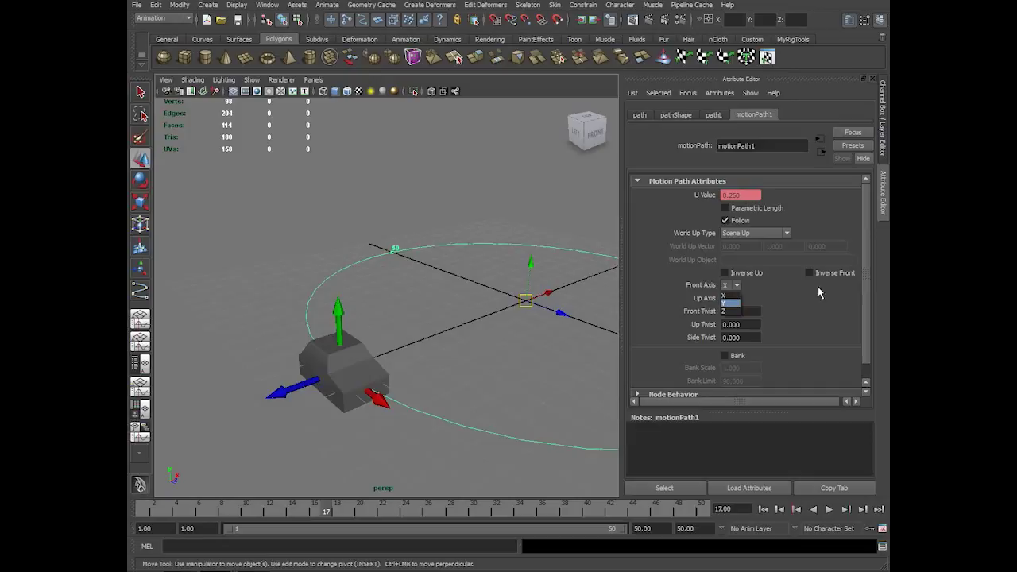
click(811, 312)
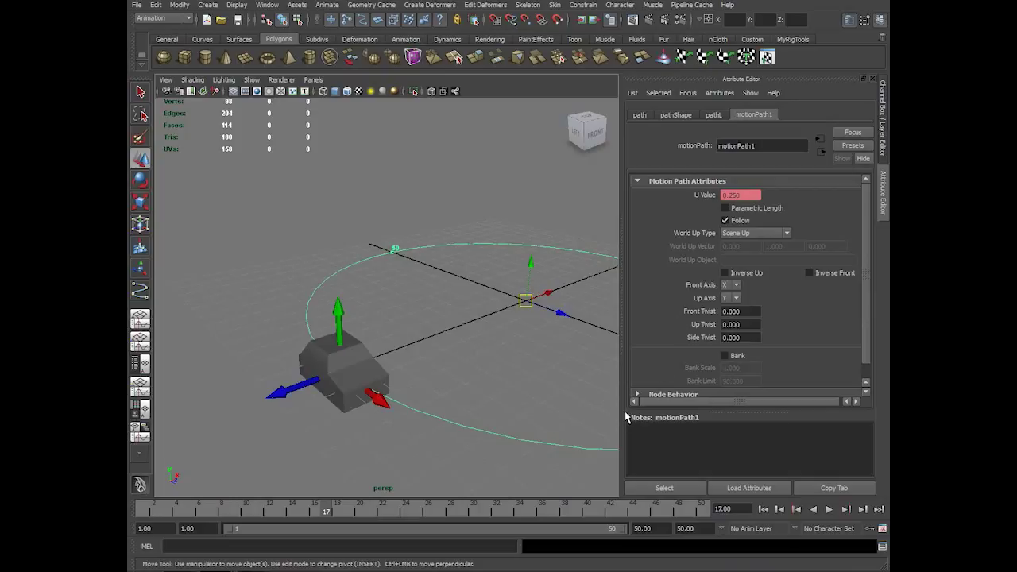
Step: Try Front Twist values 10, 20 and 30, then reset Front Twist to 0
click(732, 311)
alt+drag(422, 392, 488, 385)
click(748, 312)
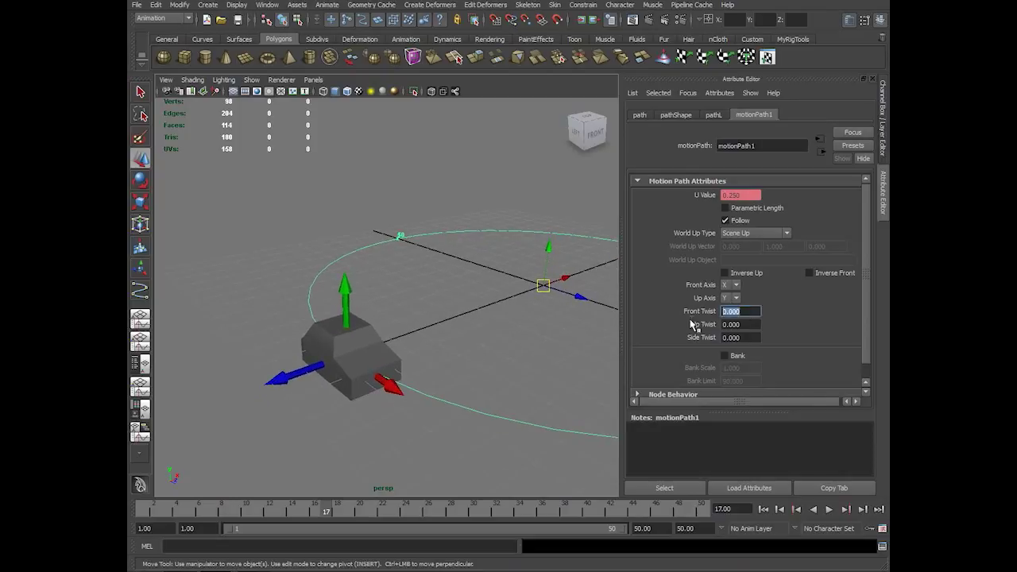
key(Return)
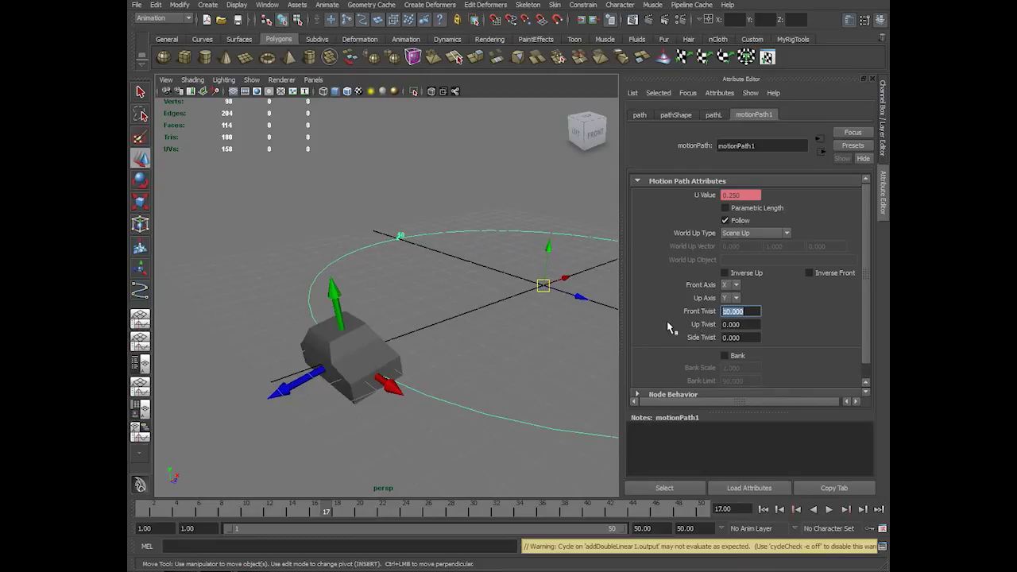
text(20)
key(Return)
click(752, 313)
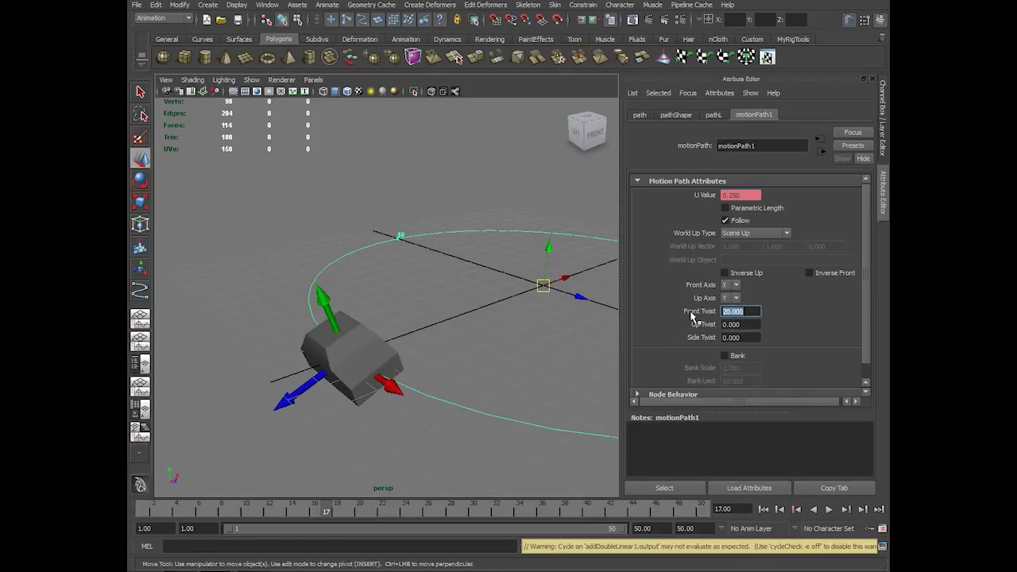
text(30)
key(Return)
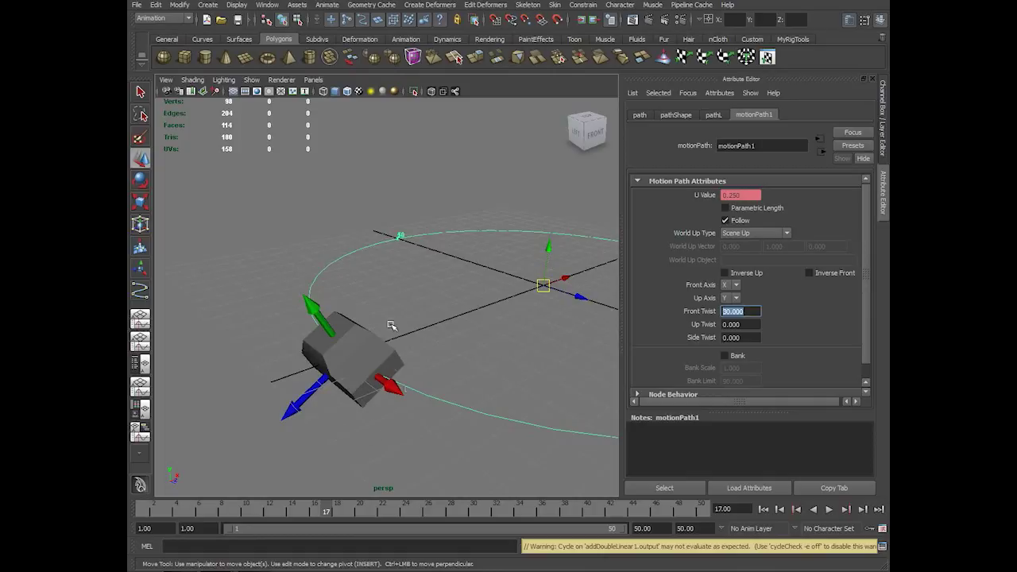
text(0)
key(Return)
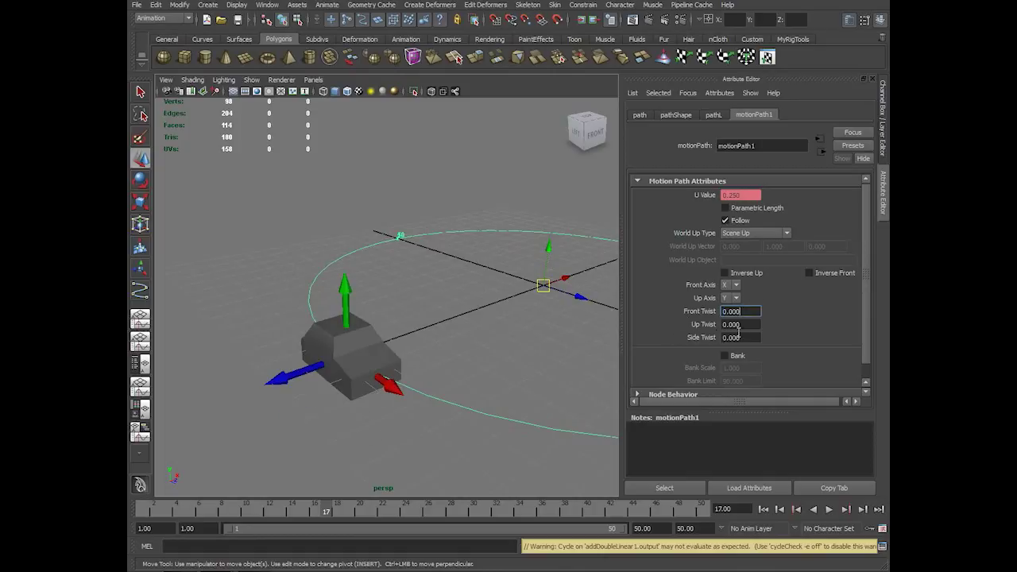
key(Tab)
Step: Try Up Twist values 10, 20 and 30, then reset Up Twist to 0
text(10)
key(Return)
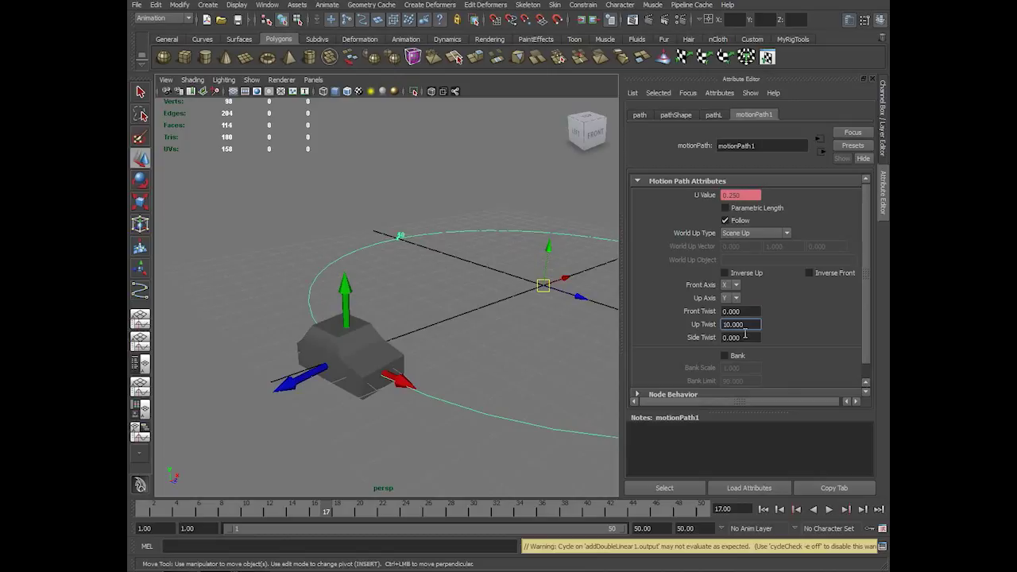
text(20)
key(Return)
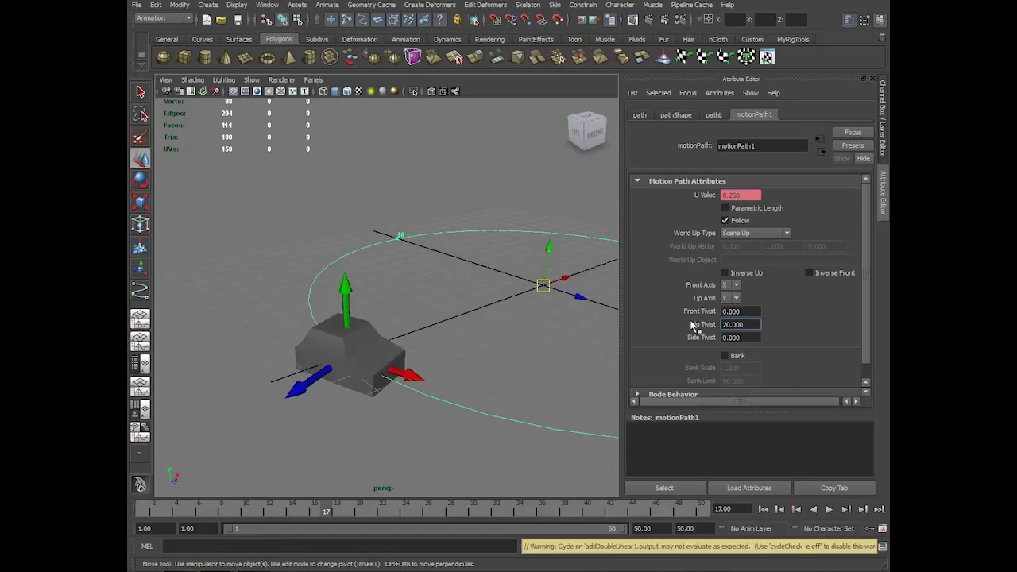
text(30)
key(Return)
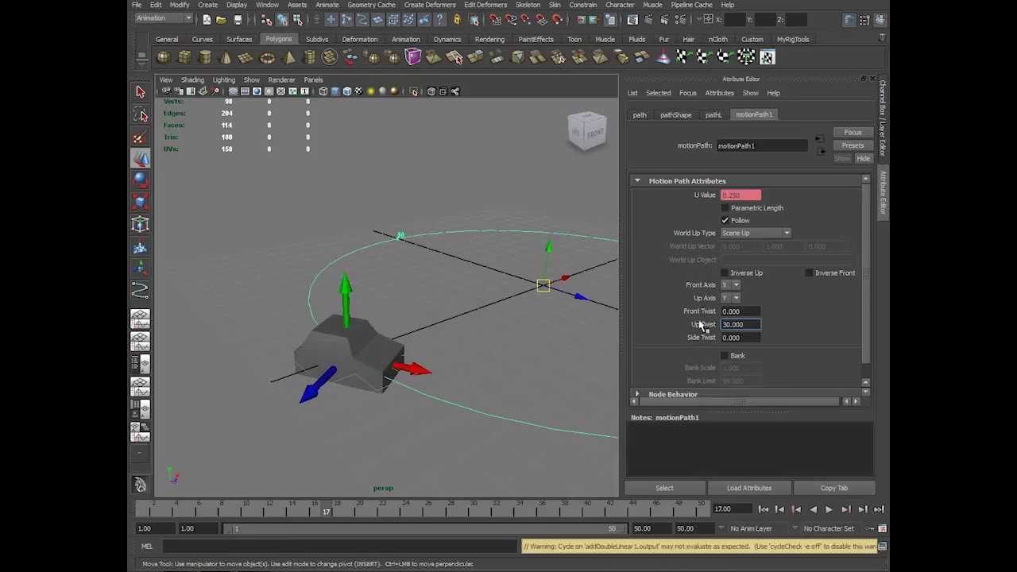
double_click(729, 324)
text(0)
key(Return)
Step: Set Side Twist to 10, then 20, then 30
double_click(734, 337)
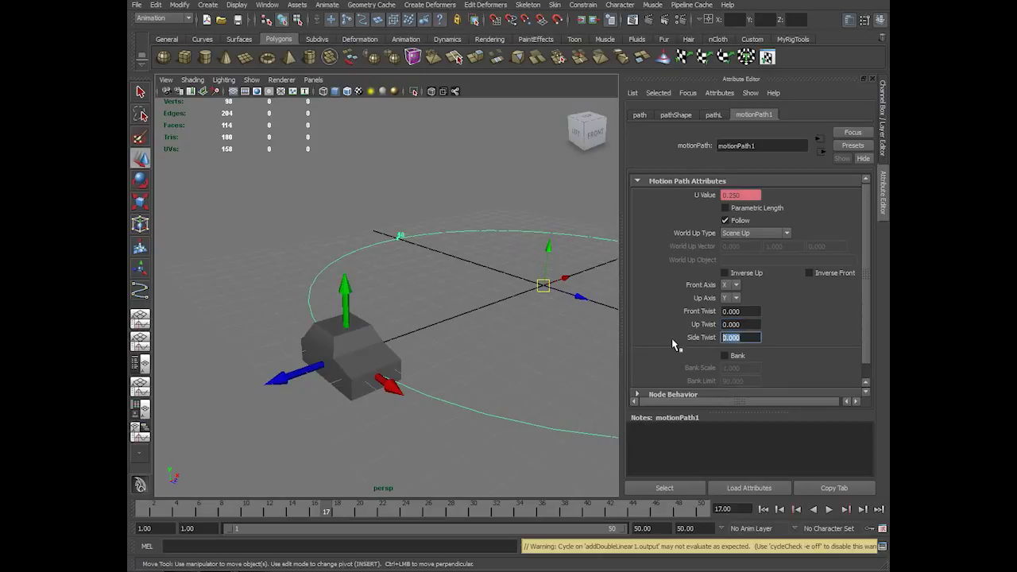
text(10)
key(Return)
double_click(752, 337)
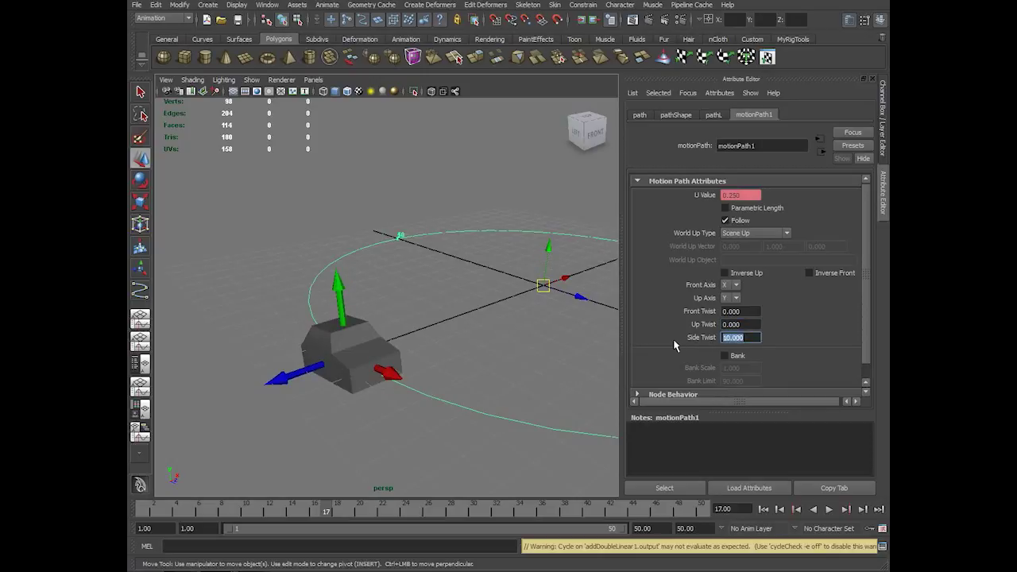
text(20)
key(Return)
double_click(728, 340)
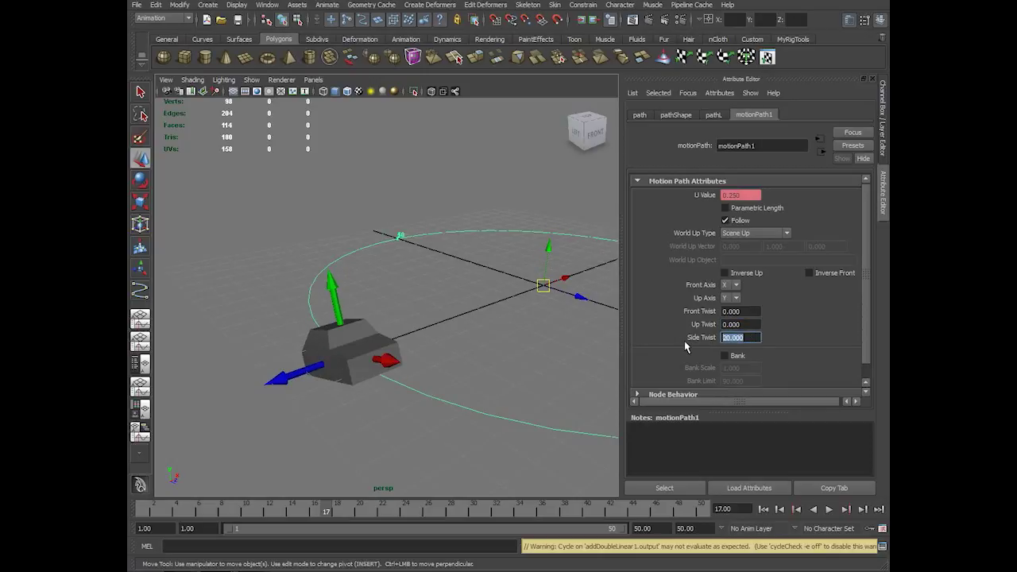
text(30)
key(Return)
Step: Play the car with Side Twist 30, then reset Side Twist to 0 without keying
key(alt+v)
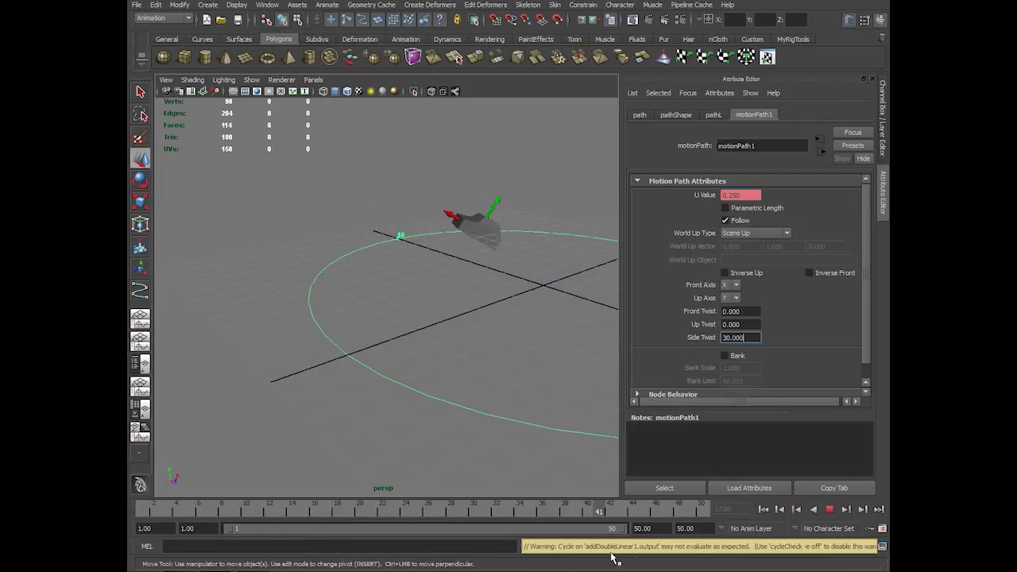
key(alt+v)
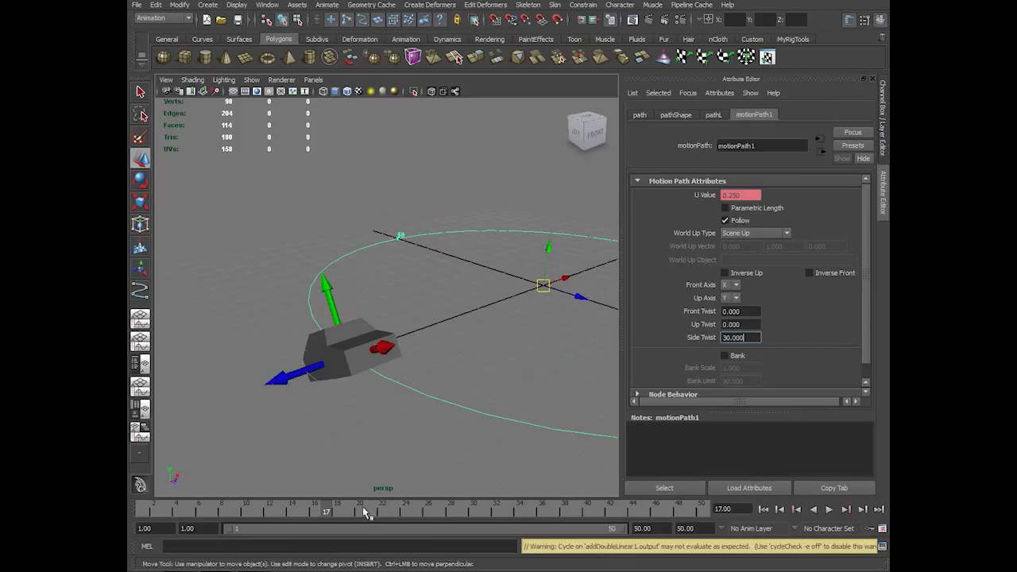
right_click(748, 338)
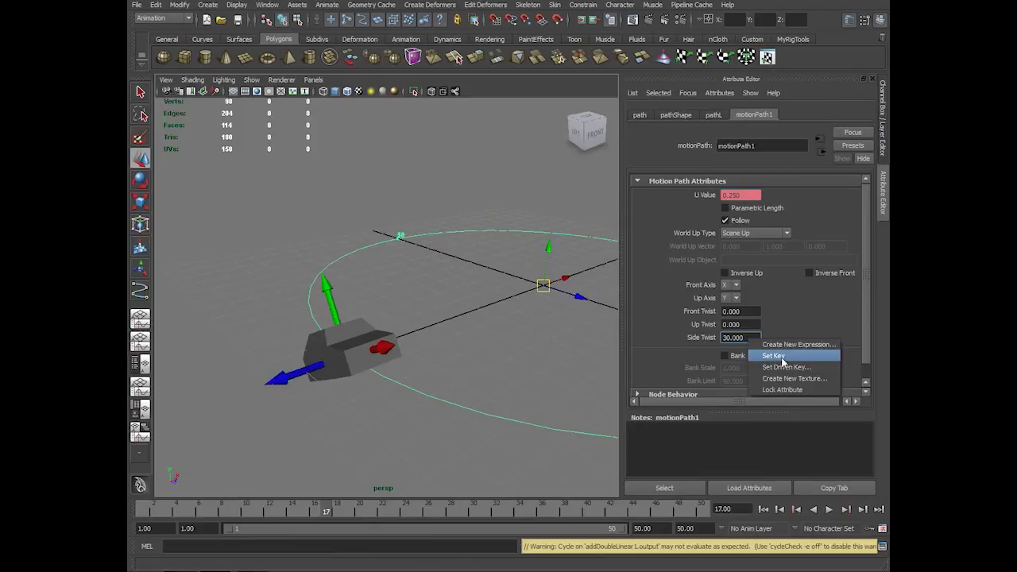
click(733, 338)
double_click(732, 338)
text(0)
key(Return)
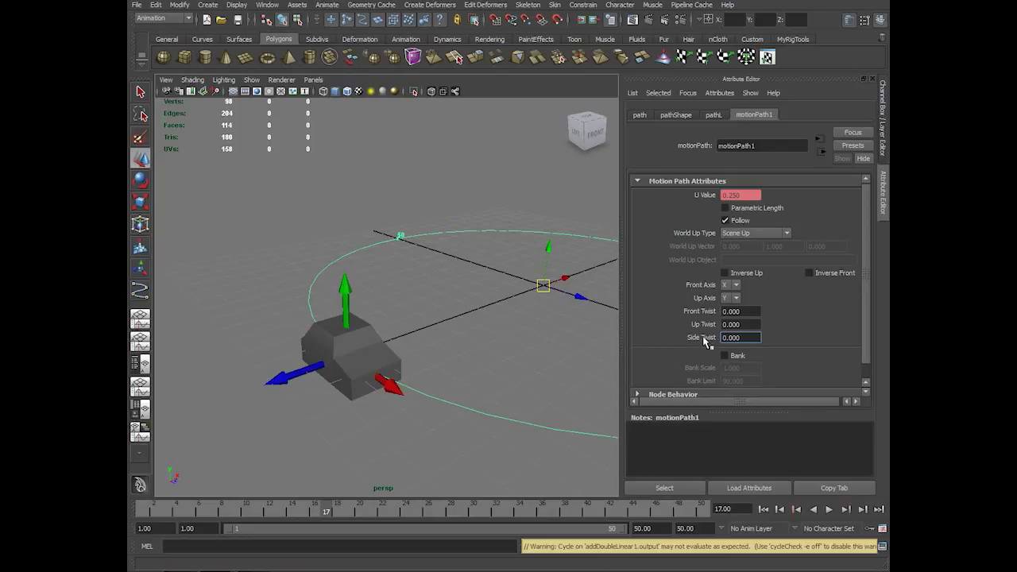
Step: Toggle Inverse Up on and off, then Inverse Front on and off, and open the World Up Type list
click(746, 272)
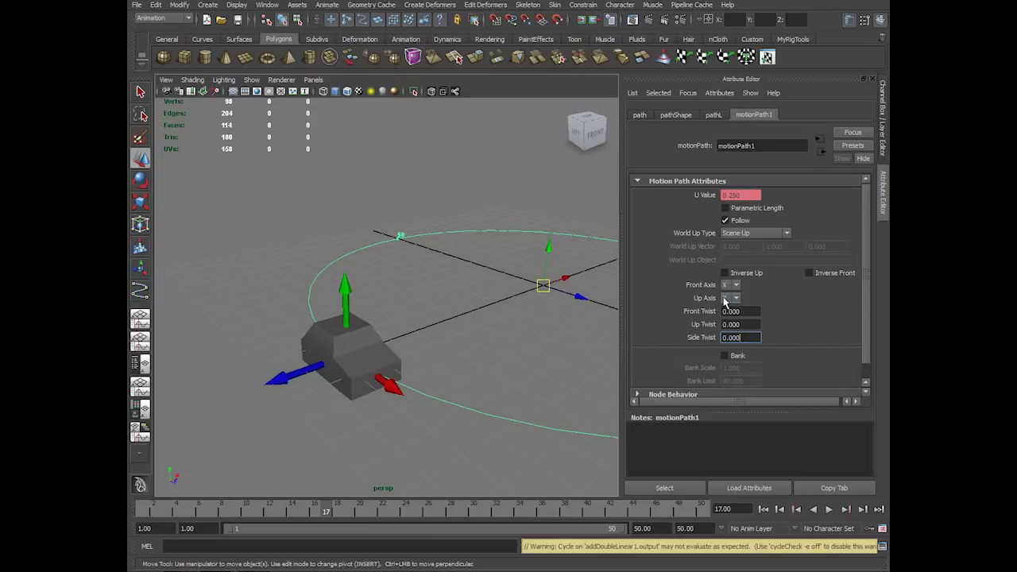
click(747, 273)
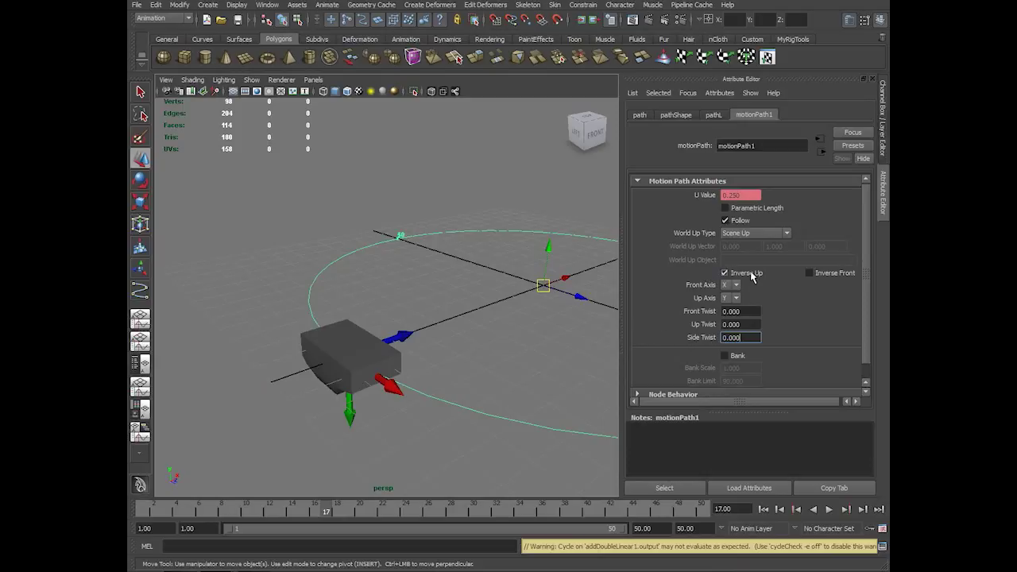
click(751, 273)
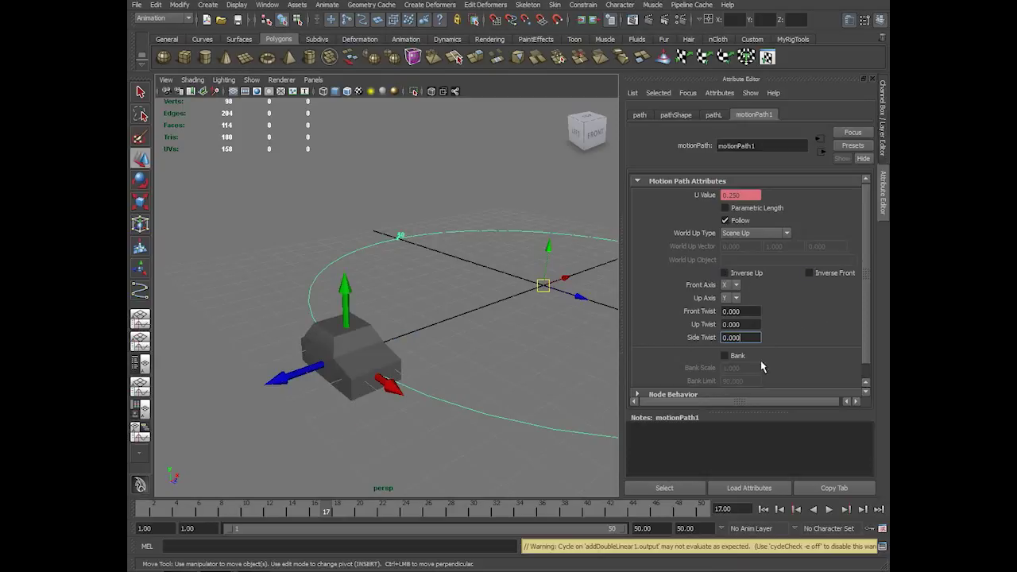
click(831, 274)
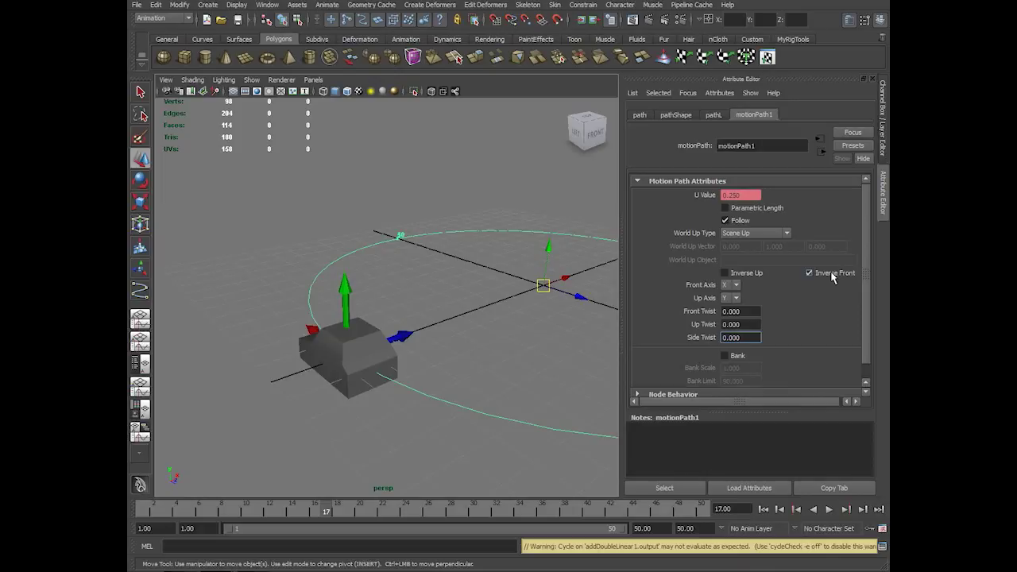
click(831, 274)
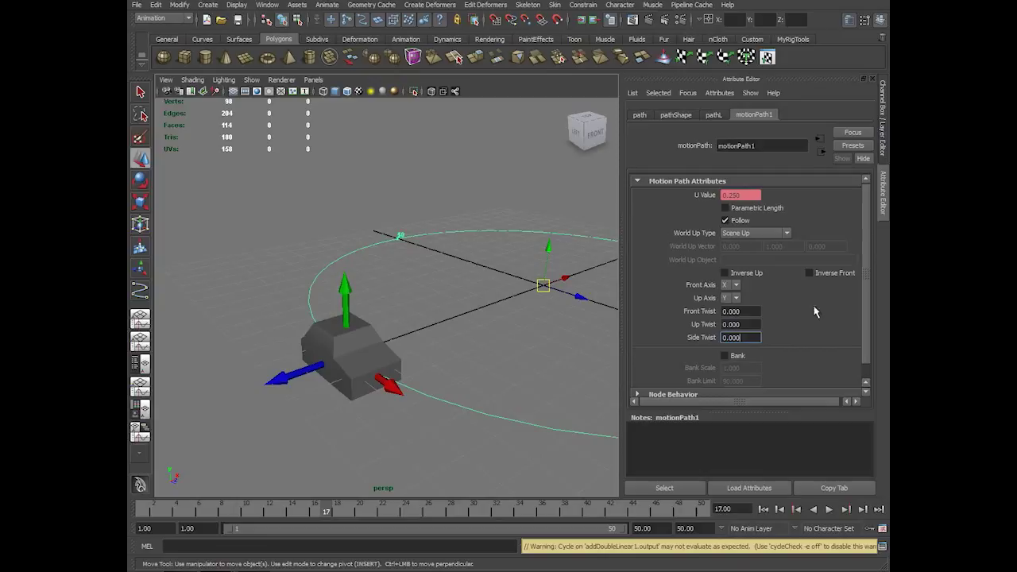
click(771, 234)
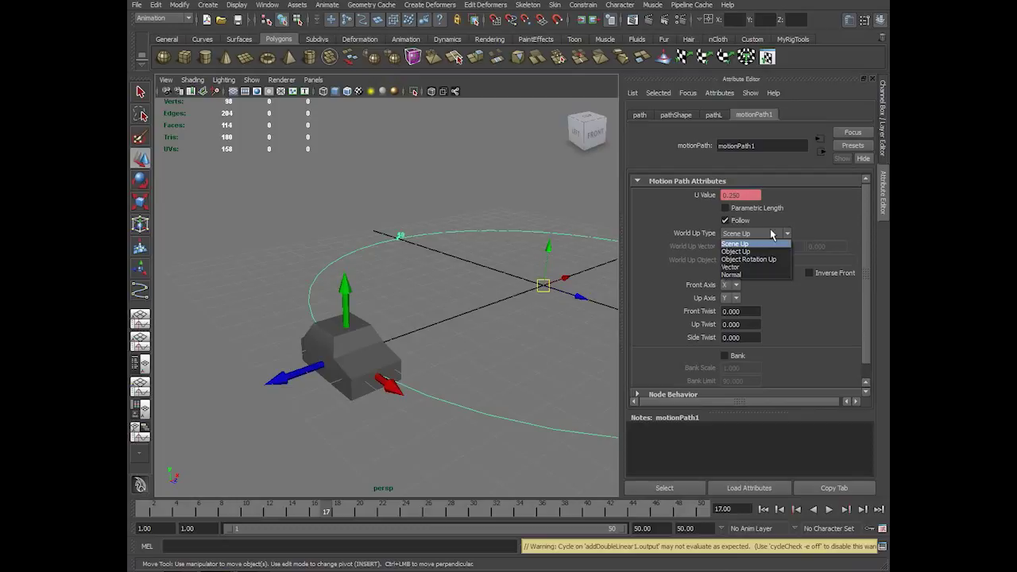
Step: Close the World Up Type list on Scene Up, pull back to the full circle, and recheck it
click(770, 235)
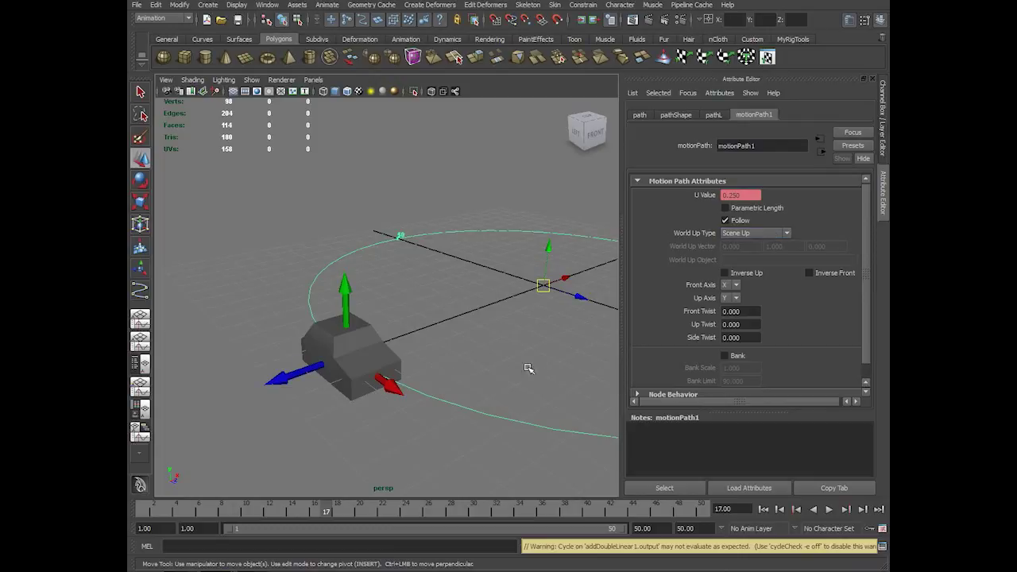
alt+right_drag(528, 368, 413, 421)
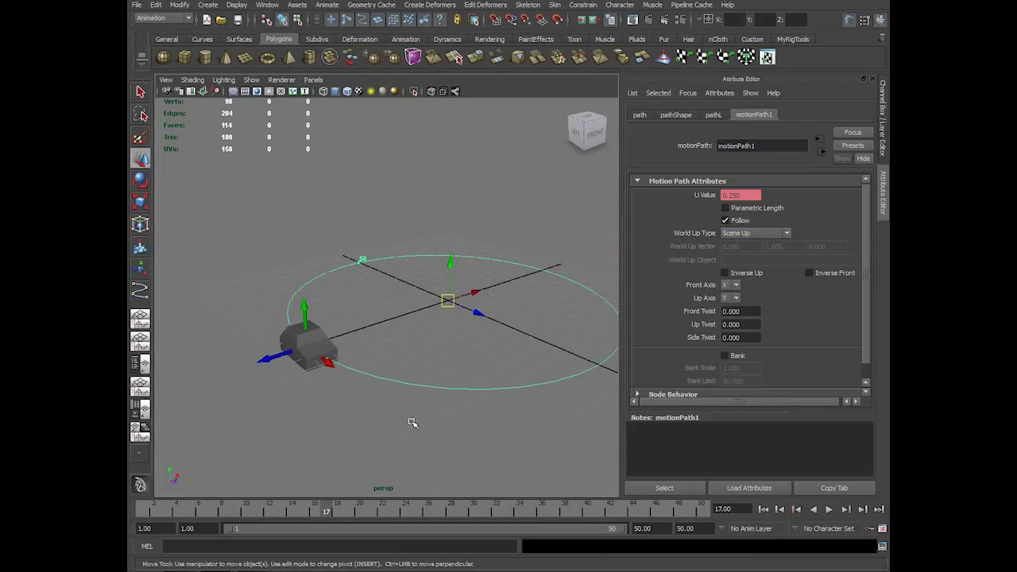
click(757, 236)
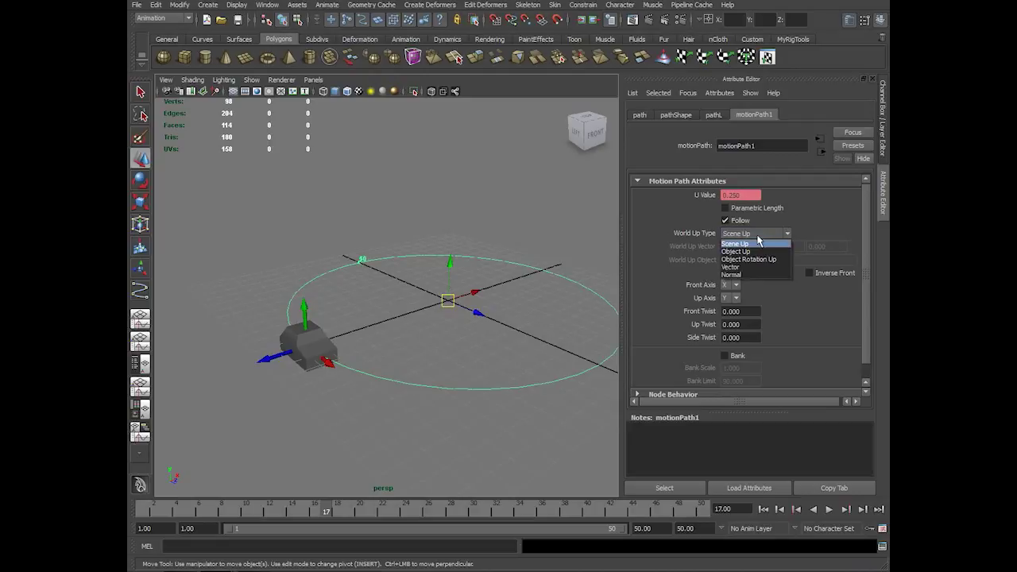
click(758, 241)
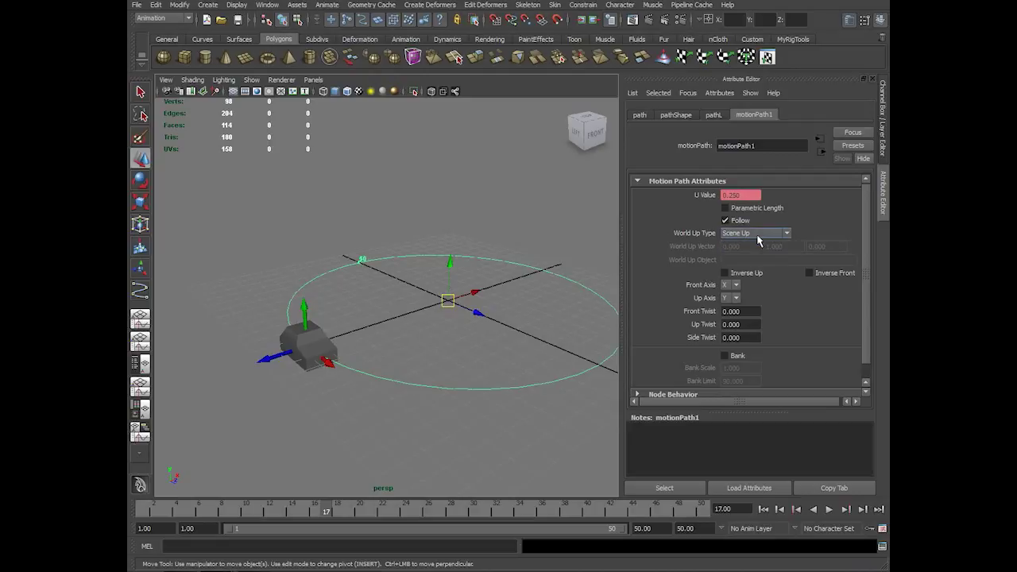